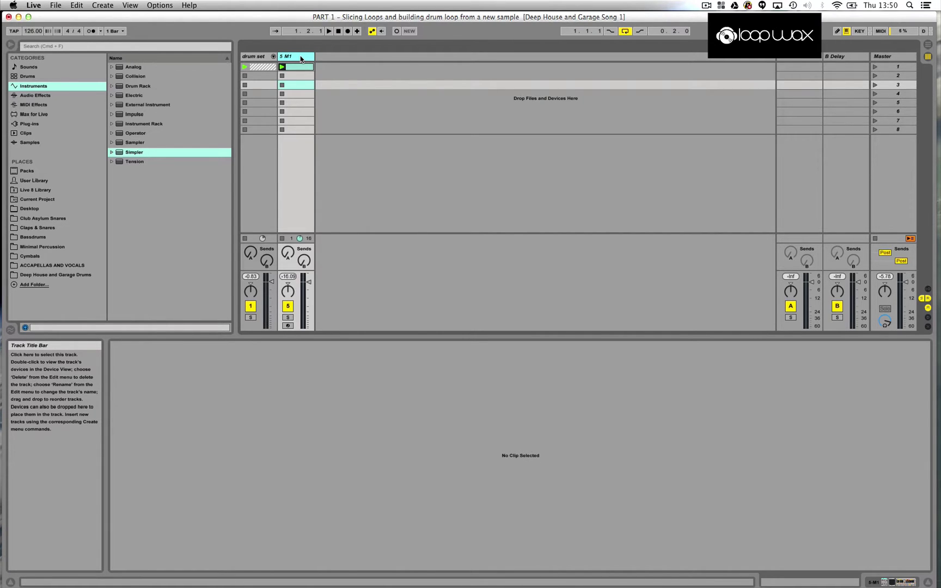
Duplicate the M1 track, then mute the original M1 track and the drum set track.
{"action": "left_click", "coordinate": [300, 110]}
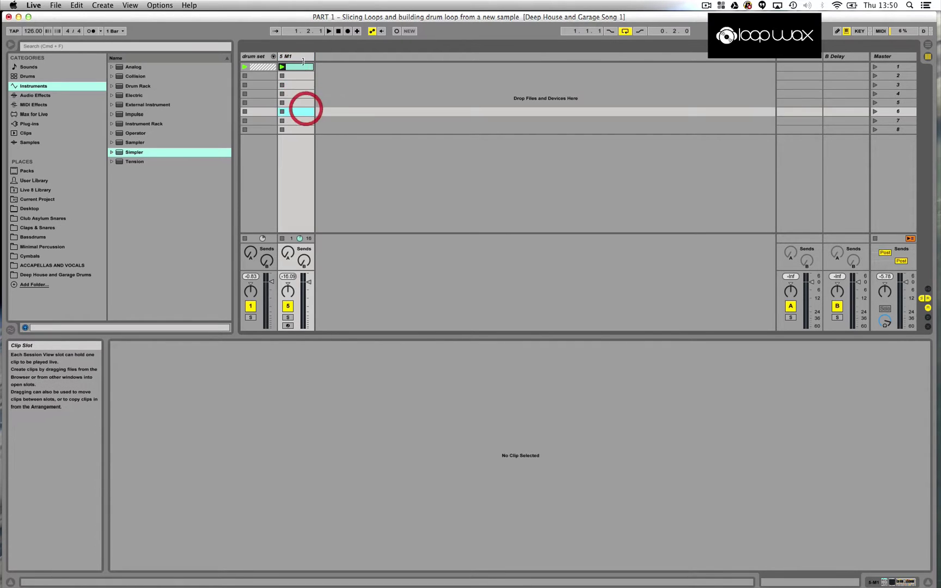
{"action": "right_click", "coordinate": [298, 58]}
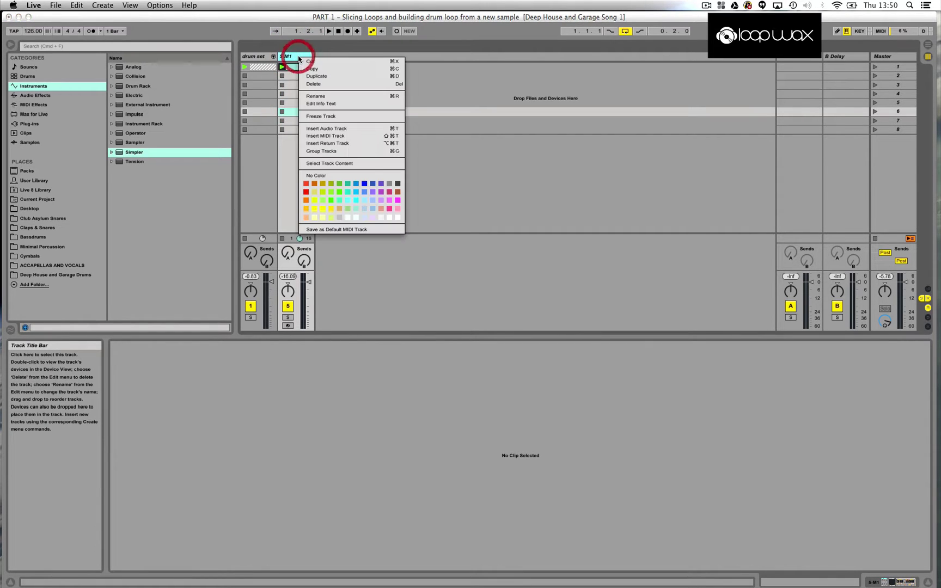
{"action": "left_click", "coordinate": [322, 78]}
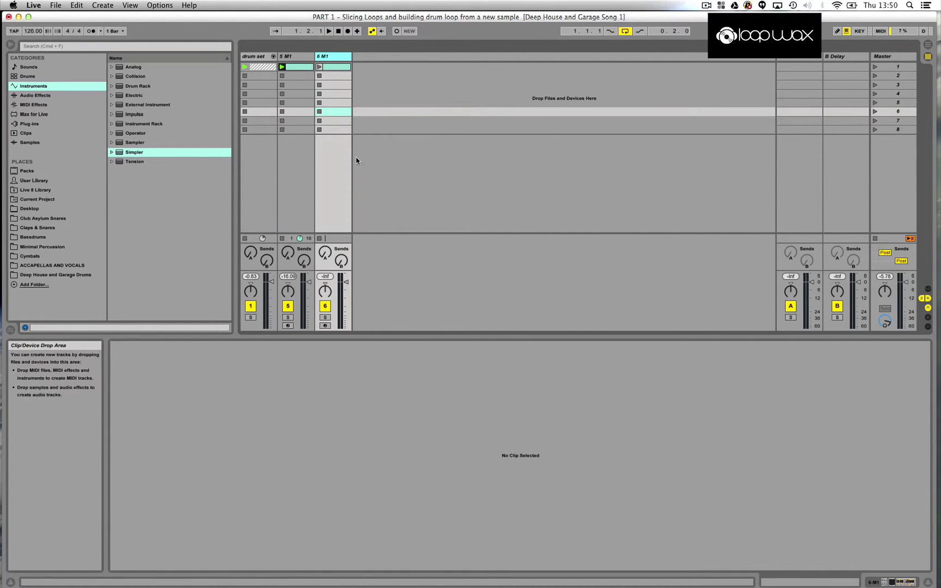
{"action": "left_click", "coordinate": [288, 306]}
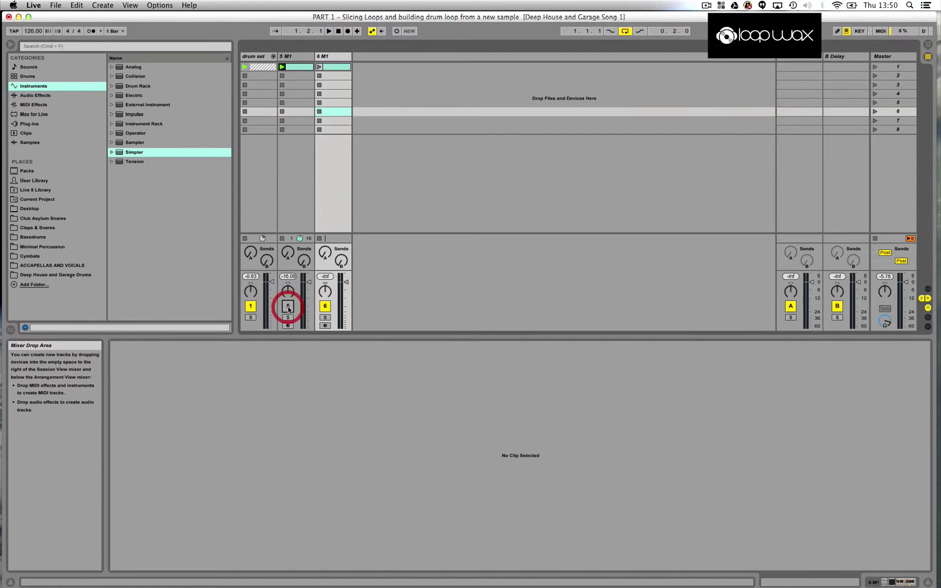
{"action": "left_click", "coordinate": [250, 306]}
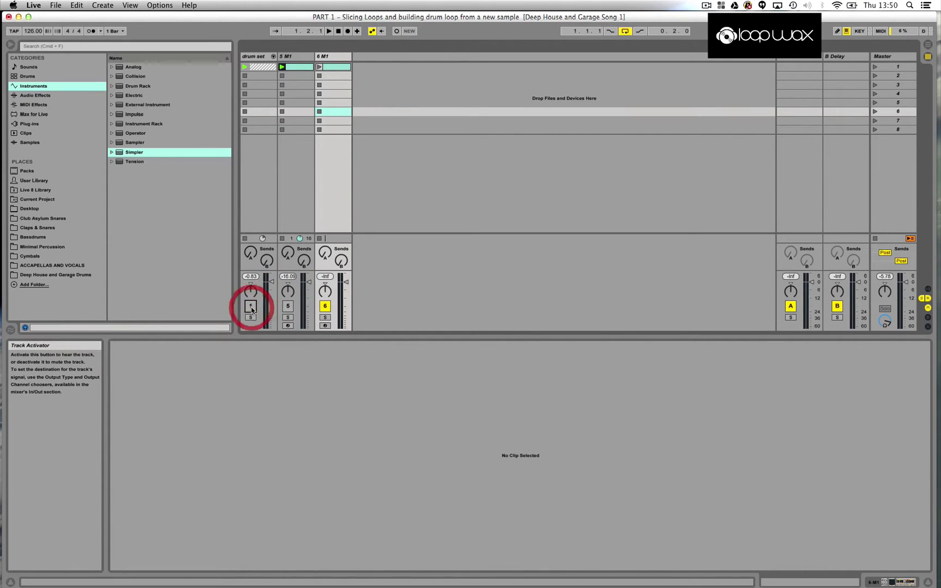
In the duplicated track's MIDI clip, delete every note except the first C2 note.
{"action": "left_click", "coordinate": [338, 65]}
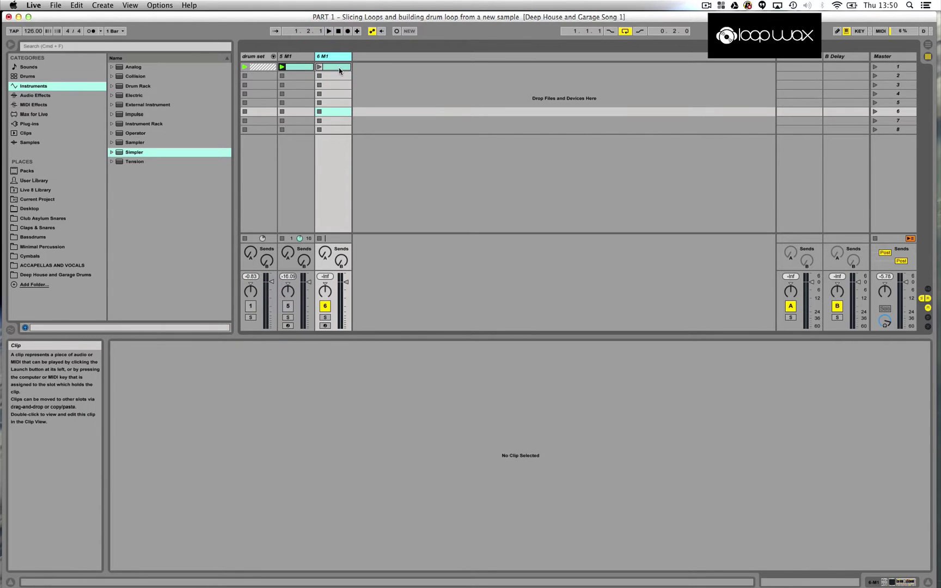
{"action": "left_click", "coordinate": [338, 68]}
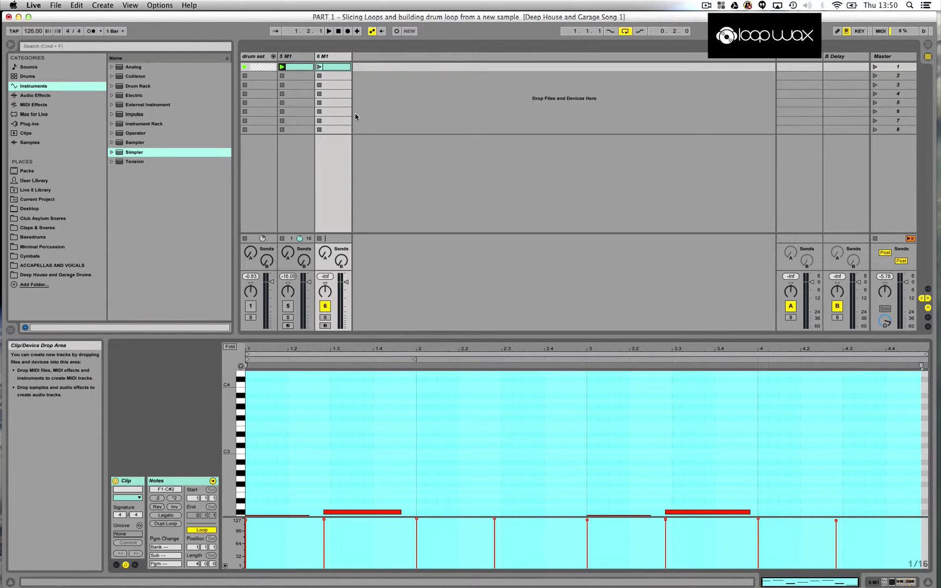
{"action": "left_click", "coordinate": [487, 332]}
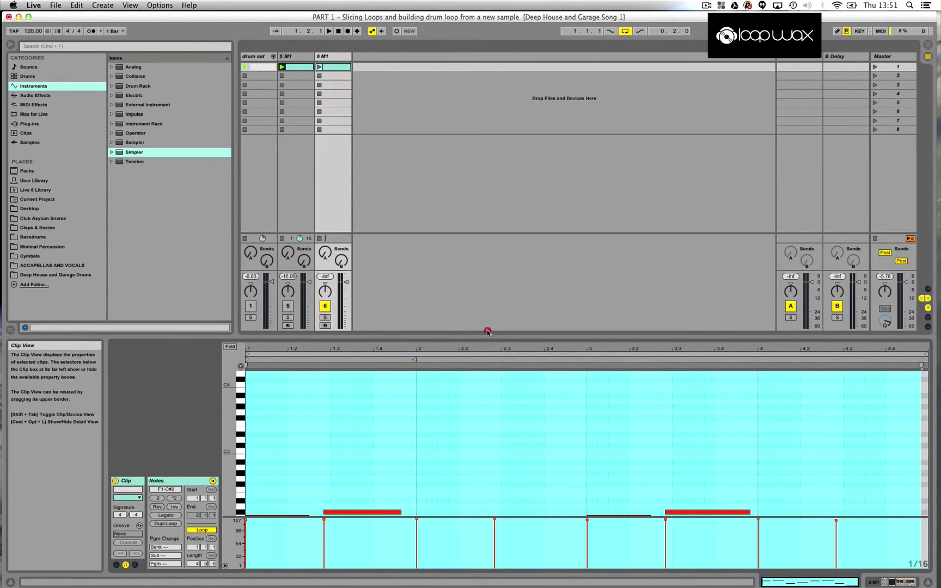
{"action": "left_click_drag", "start_coordinate": [480, 334], "coordinate": [471, 203]}
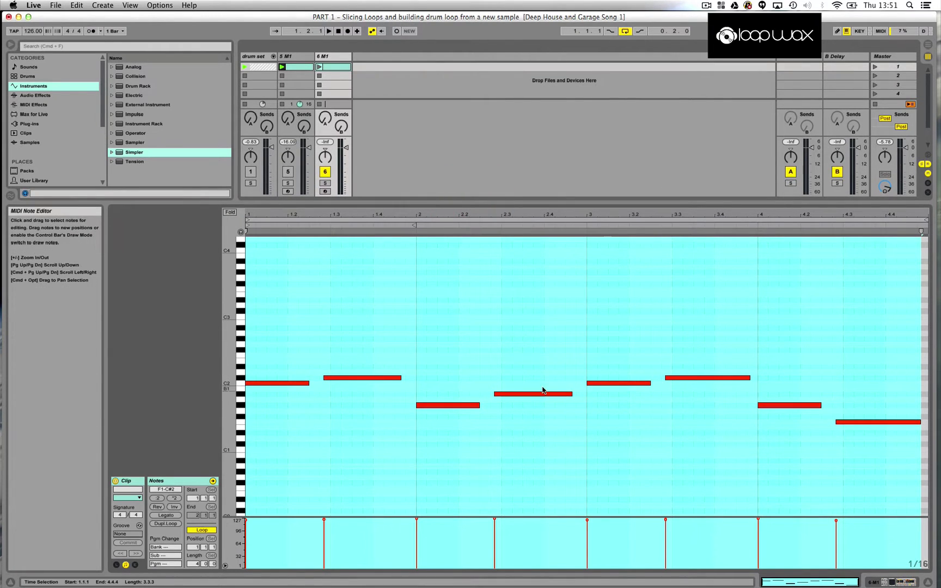
{"action": "left_click", "coordinate": [363, 292]}
{"action": "left_click_drag", "start_coordinate": [356, 296], "coordinate": [865, 497]}
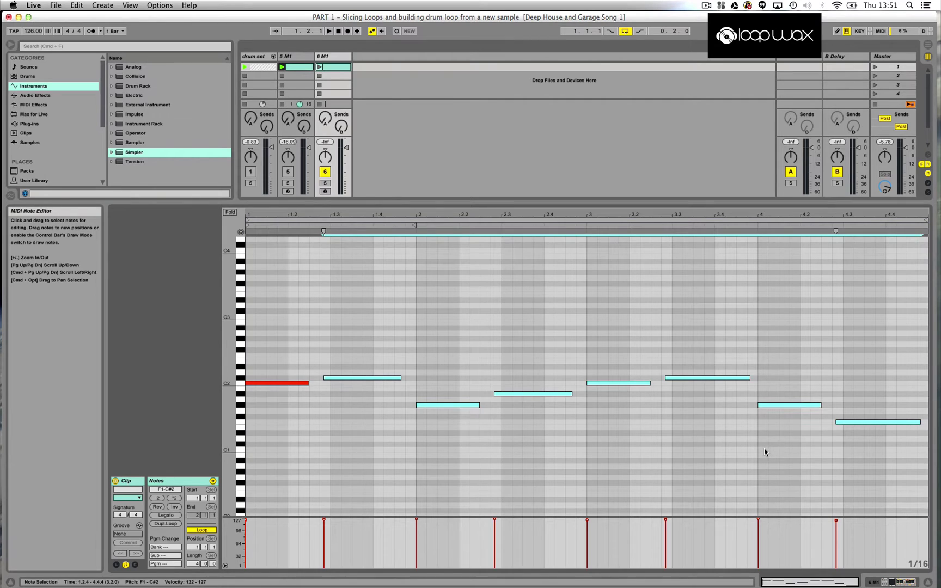
{"action": "key", "text": "Delete"}
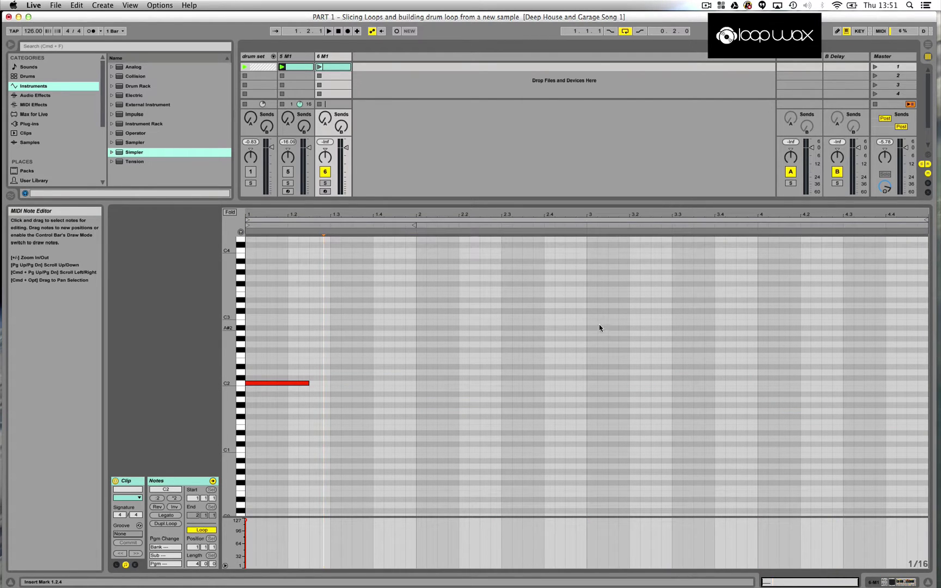
{"action": "left_click", "coordinate": [292, 383]}
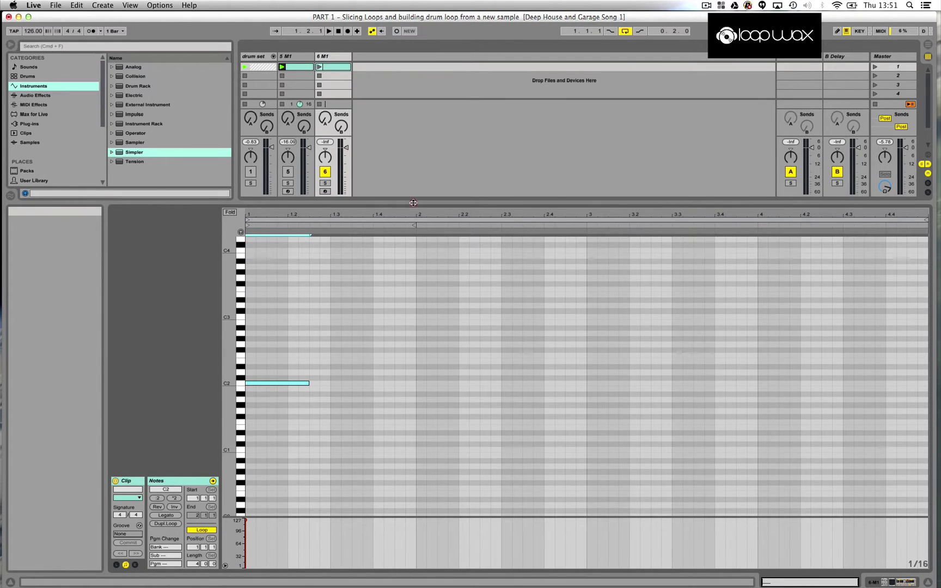
{"action": "left_click_drag", "start_coordinate": [412, 200], "coordinate": [426, 323]}
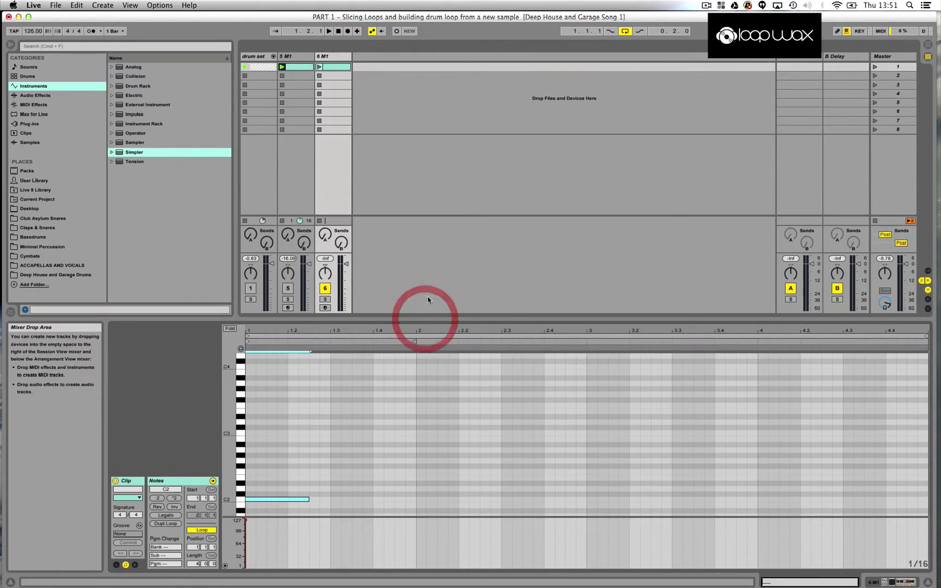
Remove the M1 instrument and the Reverb from the duplicated track, keeping the Chord device.
{"action": "left_click", "coordinate": [333, 56]}
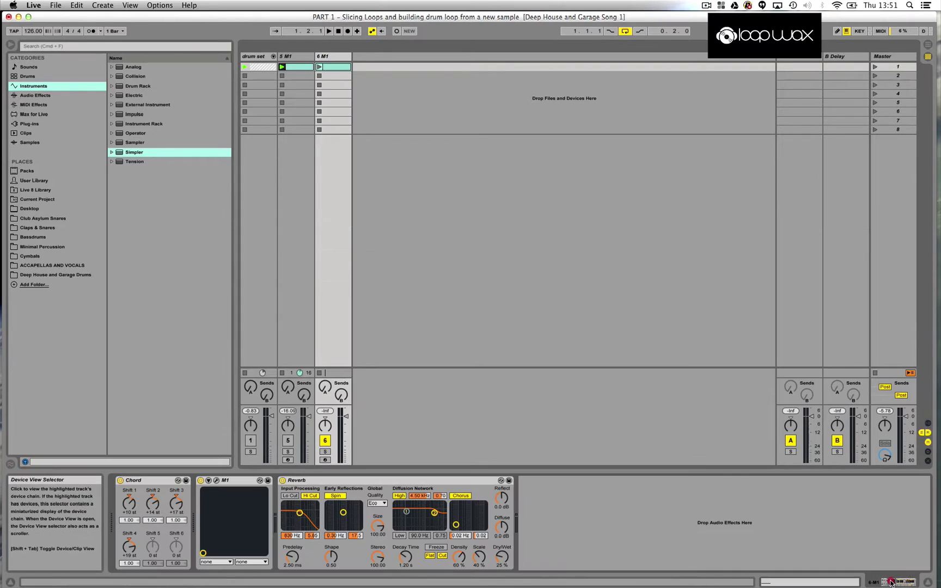
{"action": "left_click", "coordinate": [905, 582]}
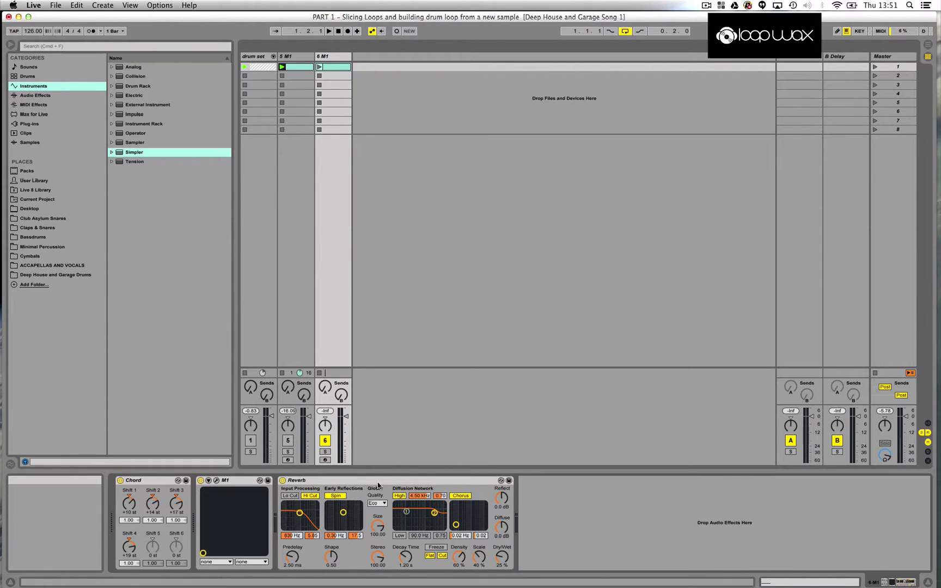
{"action": "left_click", "coordinate": [240, 481]}
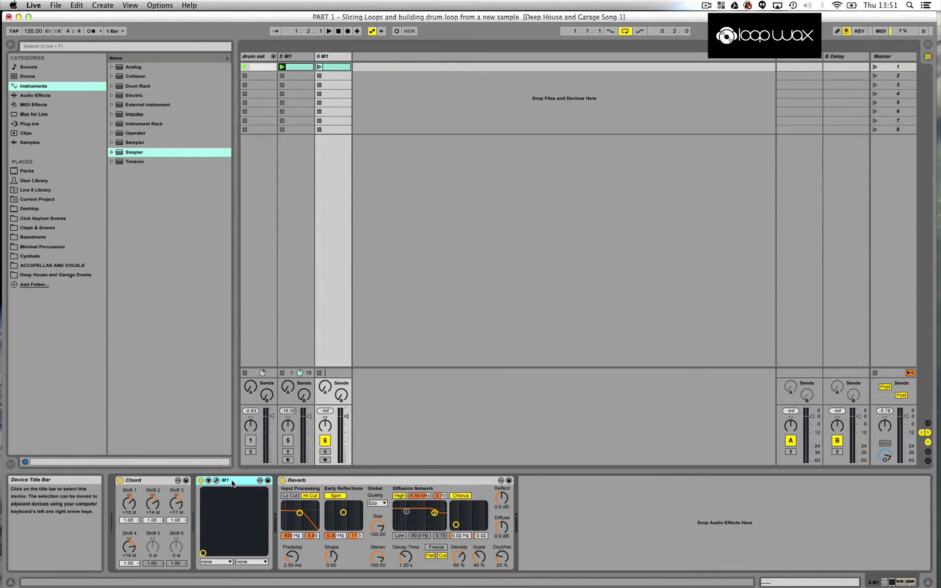
{"action": "key", "text": "Delete"}
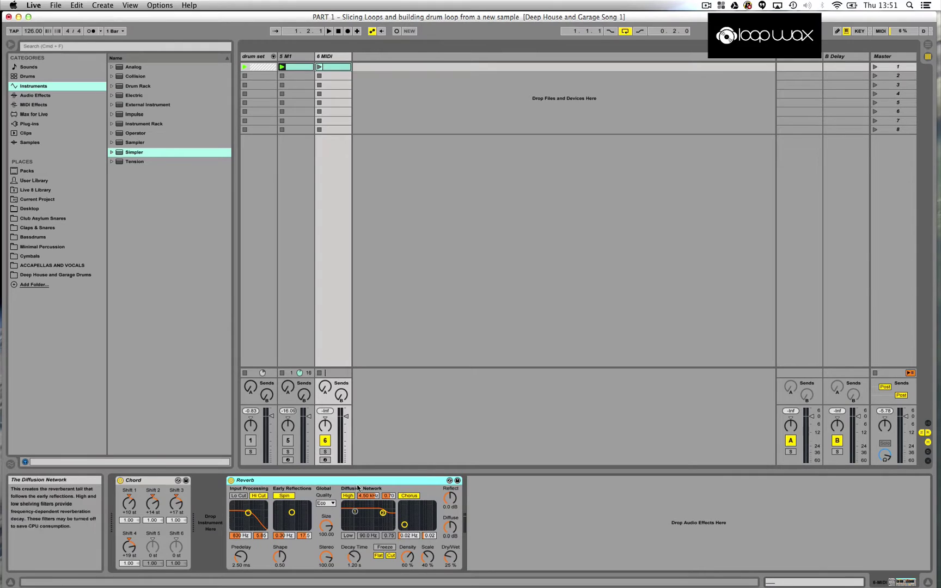
{"action": "key", "text": "Delete"}
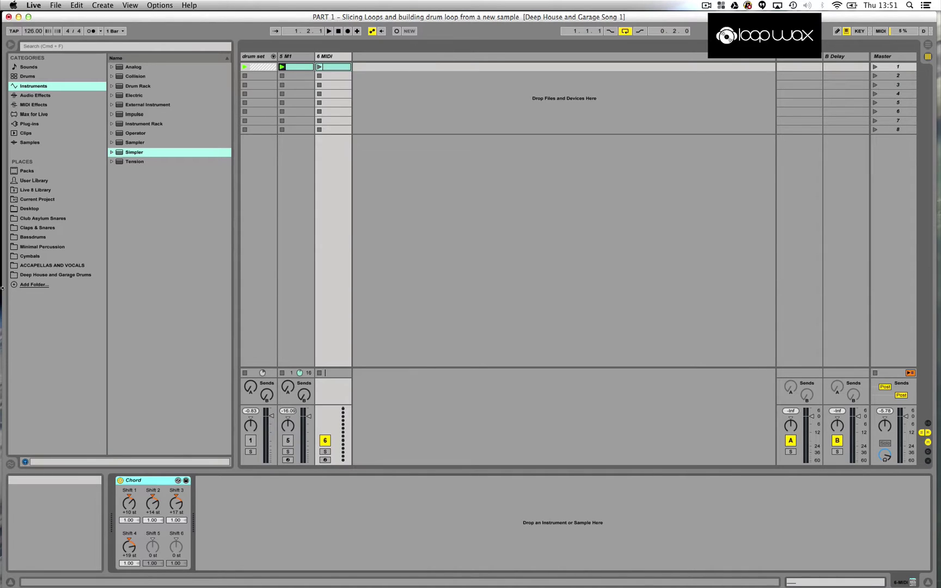
Load the Analog instrument onto the duplicated track after the Chord device and arm the track for recording.
{"action": "left_click", "coordinate": [45, 94]}
{"action": "left_click", "coordinate": [43, 86]}
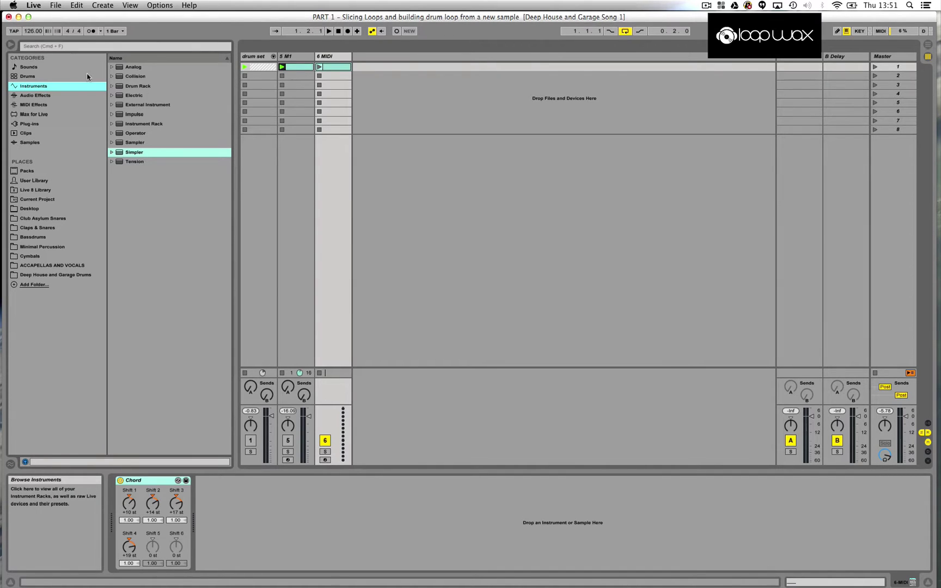
{"action": "left_click", "coordinate": [141, 68]}
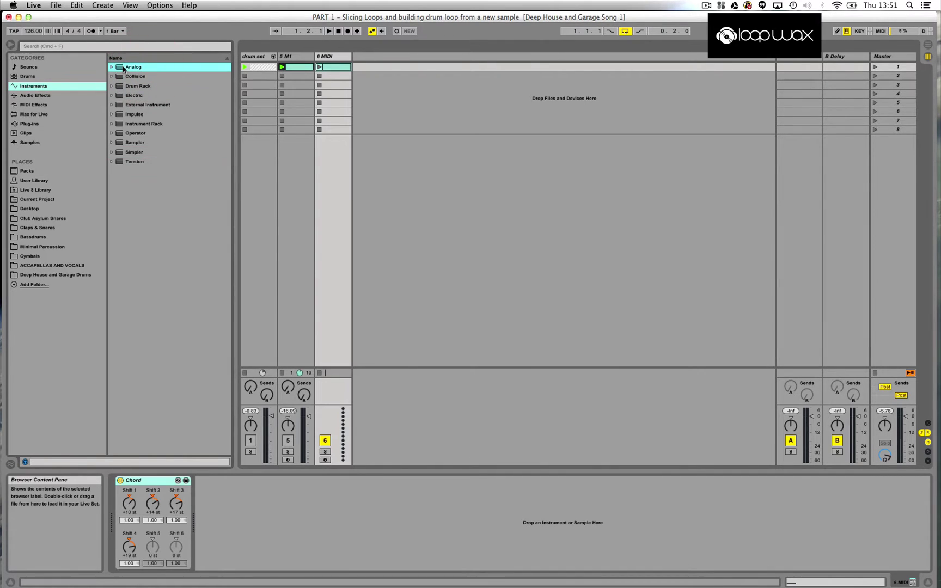
{"action": "left_click_drag", "start_coordinate": [121, 69], "coordinate": [335, 57]}
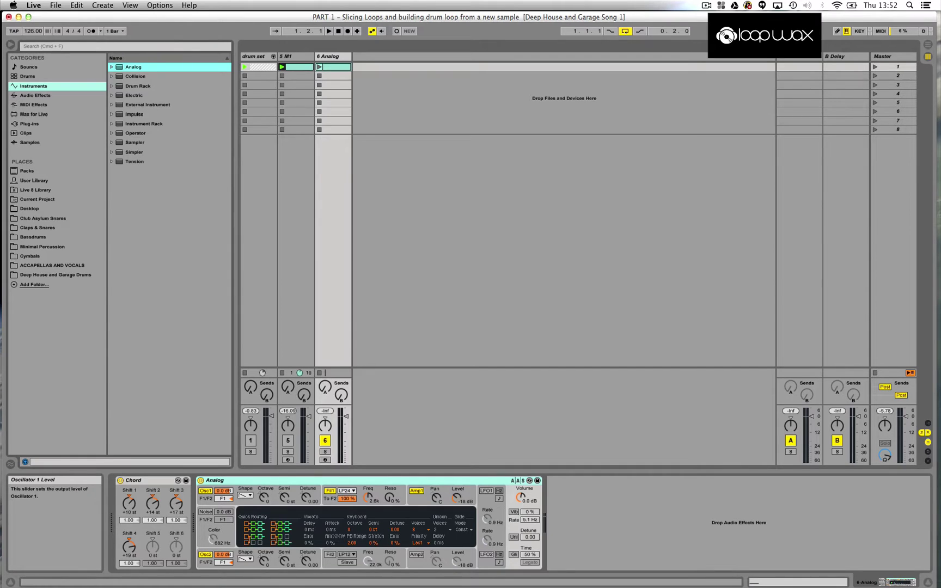
{"action": "left_click", "coordinate": [325, 460]}
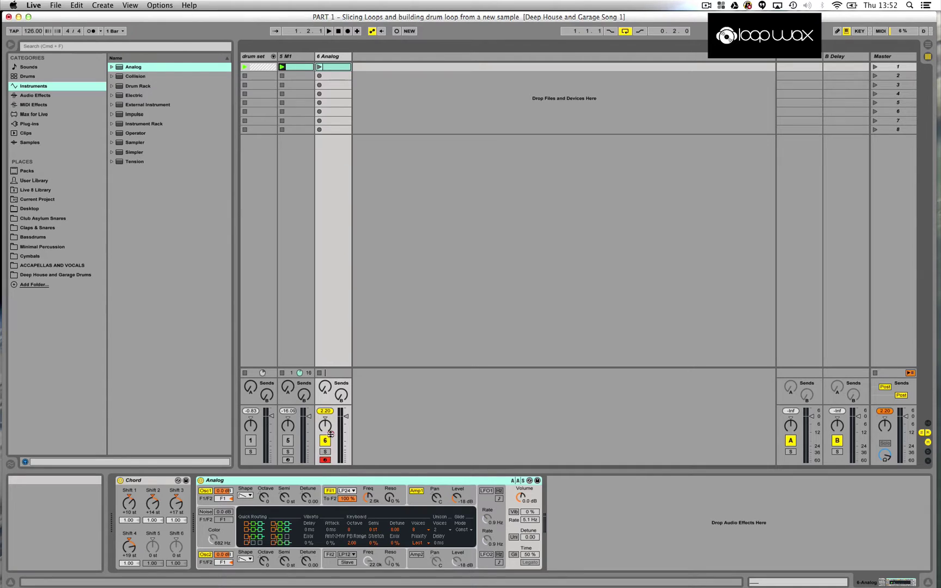
Set Analog's Filter 1 cutoff to about 162 Hz, resonance to 34 % and envelope to Free, and lower the track volume.
{"action": "left_click", "coordinate": [363, 492]}
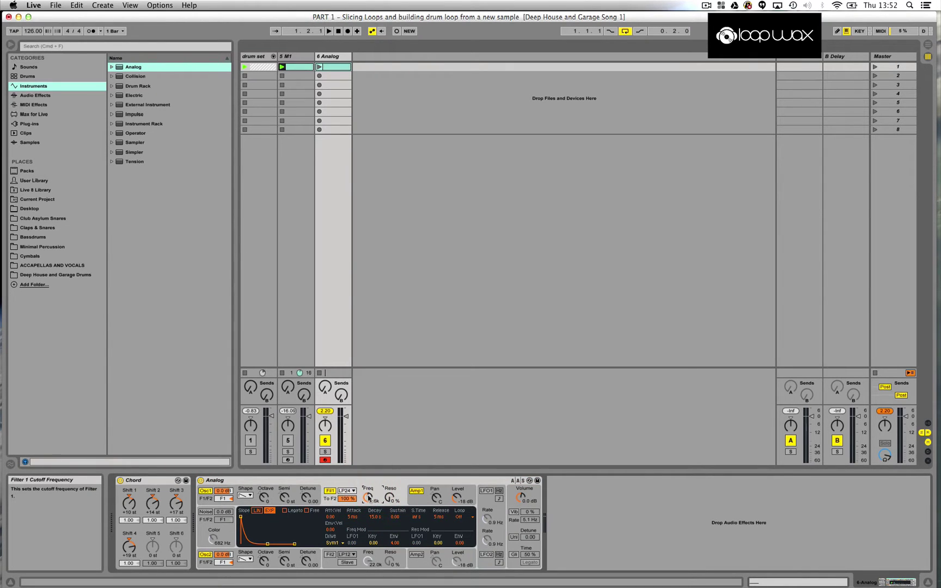
{"action": "left_click_drag", "start_coordinate": [368, 497], "coordinate": [368, 507]}
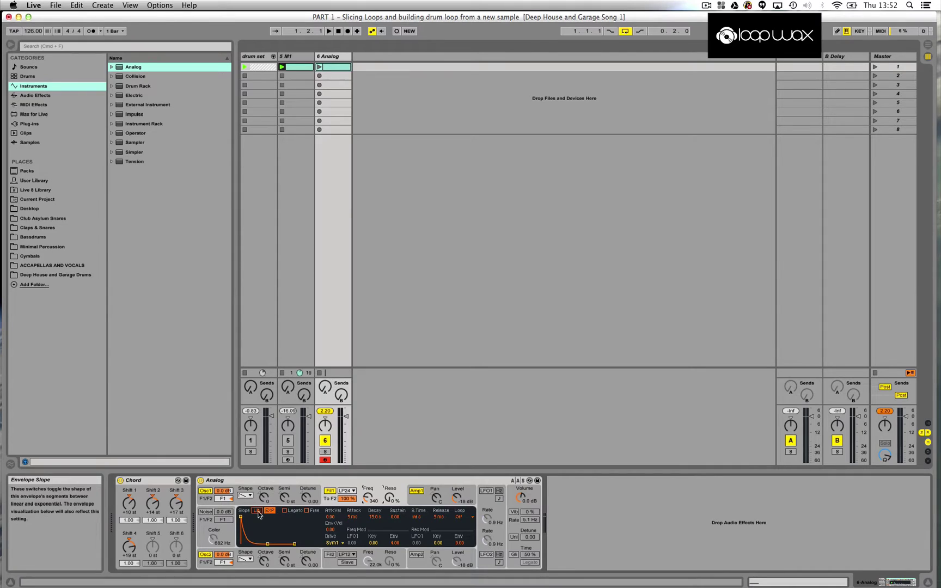
{"action": "left_click", "coordinate": [307, 511]}
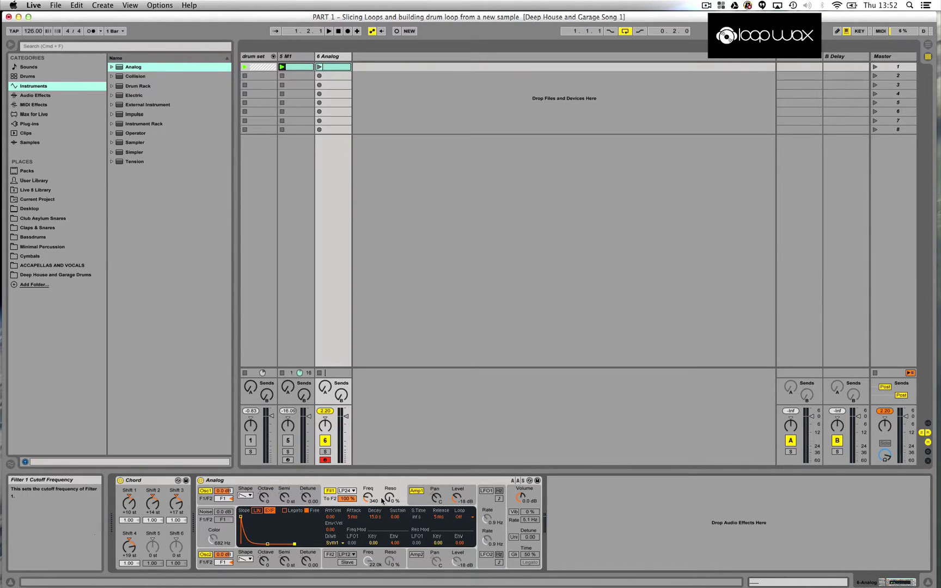
{"action": "left_click_drag", "start_coordinate": [369, 497], "coordinate": [368, 504]}
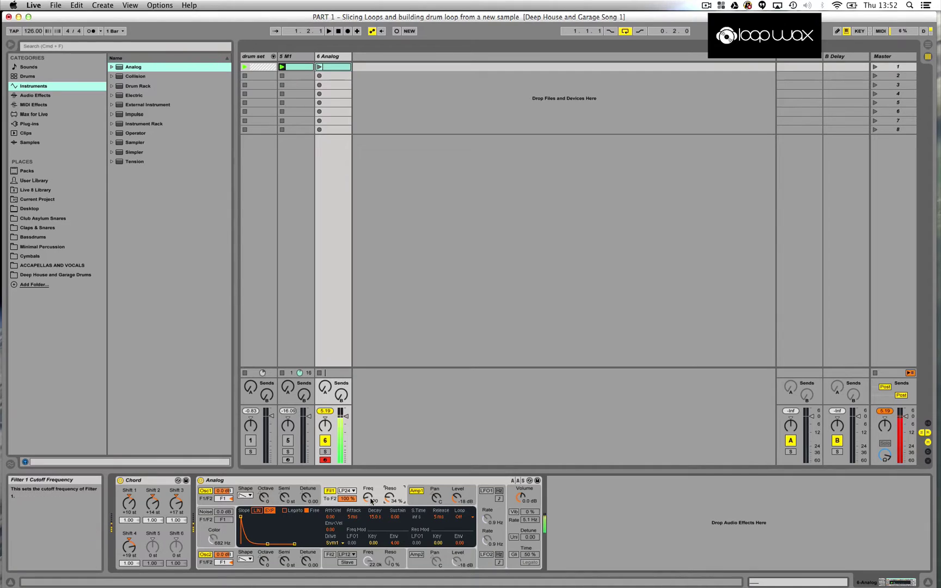
{"action": "left_click_drag", "start_coordinate": [368, 496], "coordinate": [368, 501]}
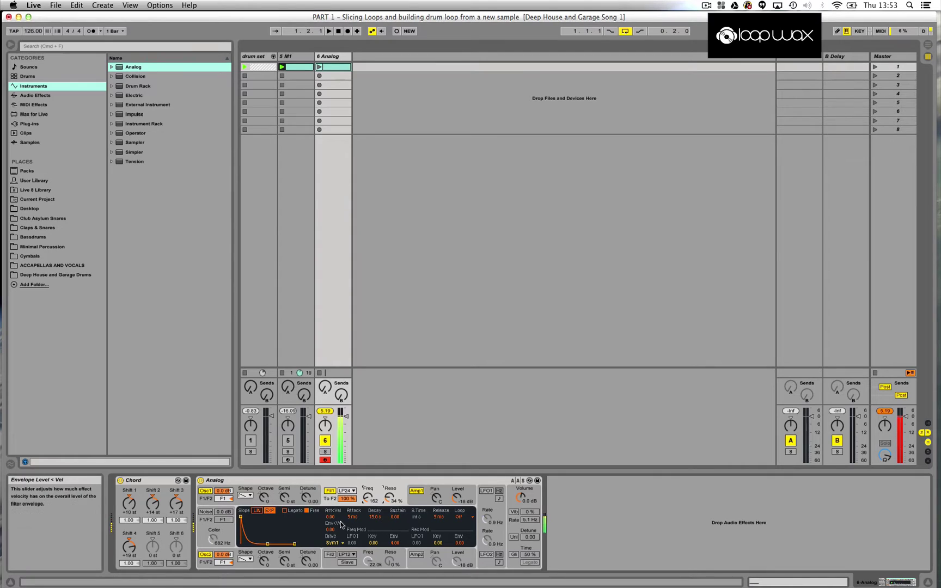
{"action": "left_click", "coordinate": [267, 545]}
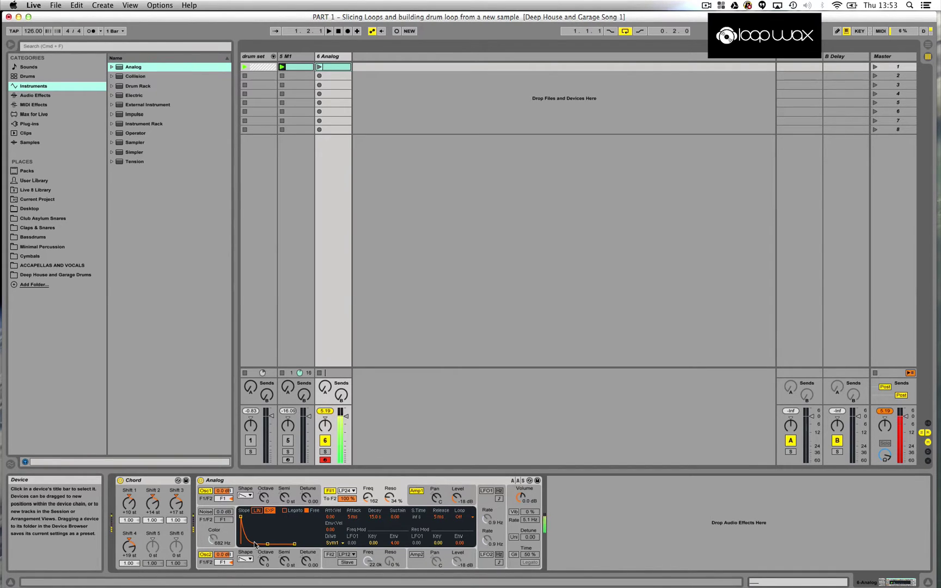
{"action": "left_click_drag", "start_coordinate": [347, 416], "coordinate": [346, 431]}
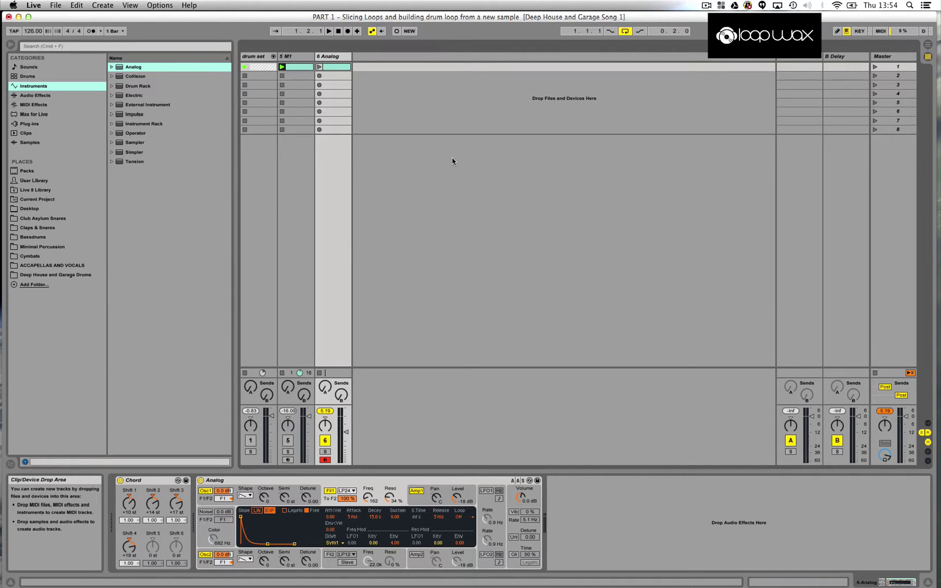
Insert a new audio track after the Analog track.
{"action": "left_click", "coordinate": [378, 103]}
{"action": "right_click", "coordinate": [378, 102]}
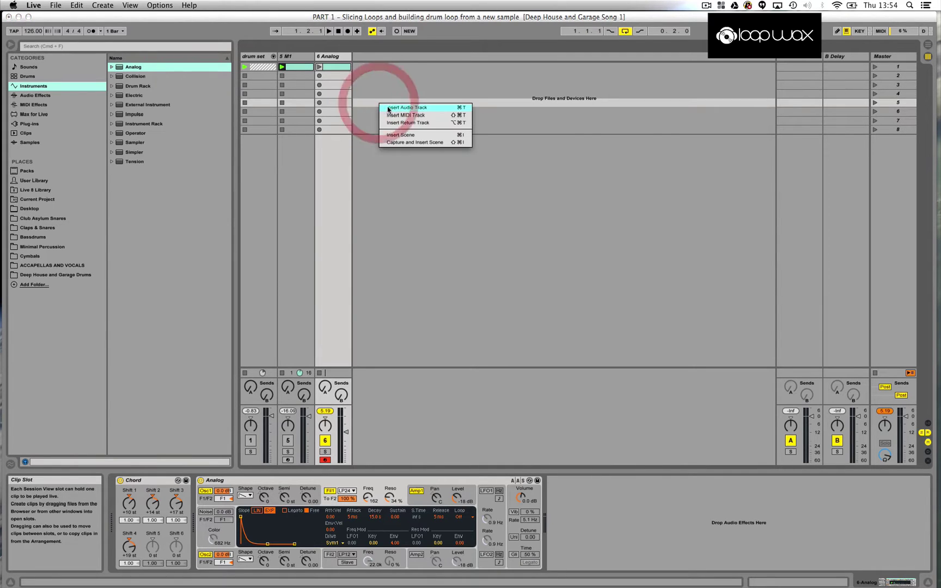
{"action": "left_click", "coordinate": [404, 107]}
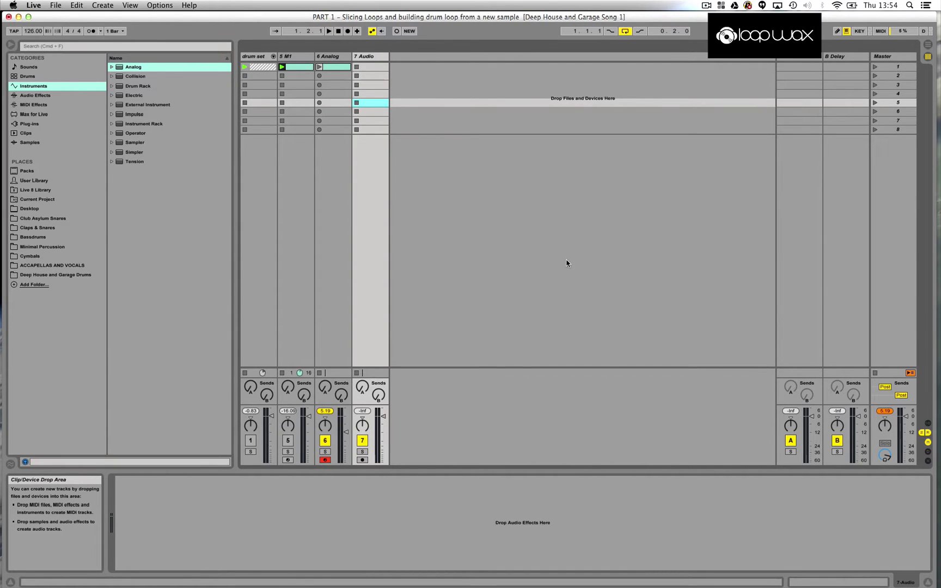
Show the mixer's input and output routing and set the new audio track's input to 6-Analog.
{"action": "left_click", "coordinate": [927, 427]}
{"action": "left_click", "coordinate": [332, 53]}
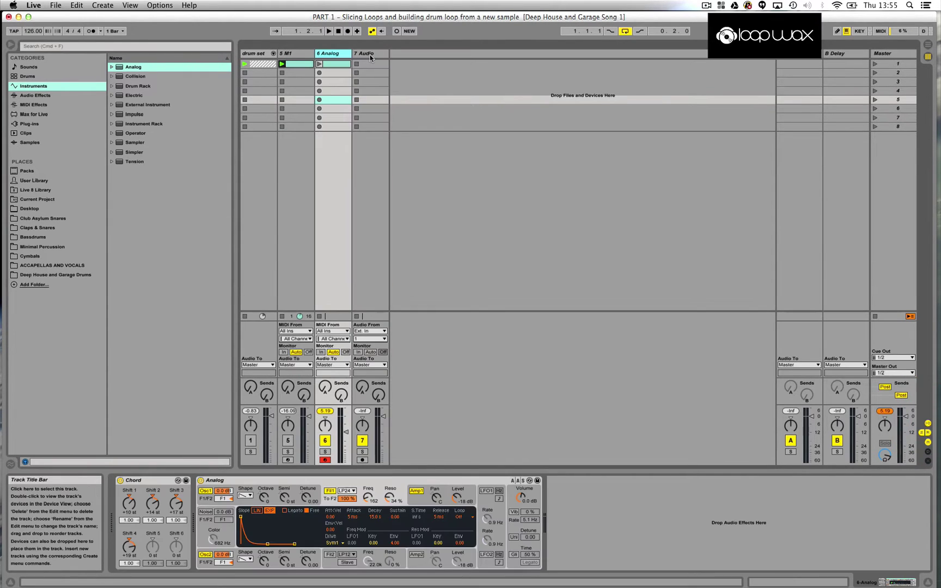
{"action": "left_click", "coordinate": [369, 55]}
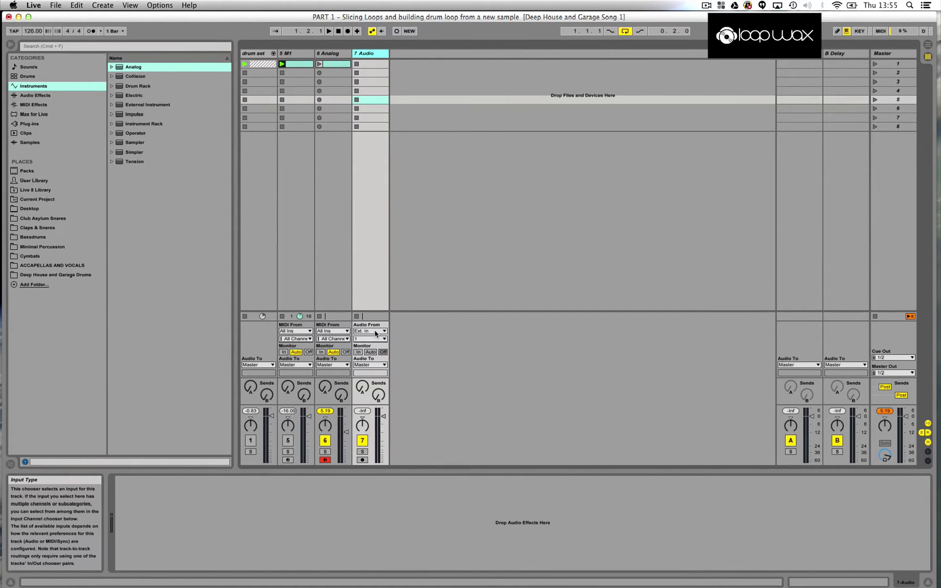
{"action": "left_click", "coordinate": [376, 332]}
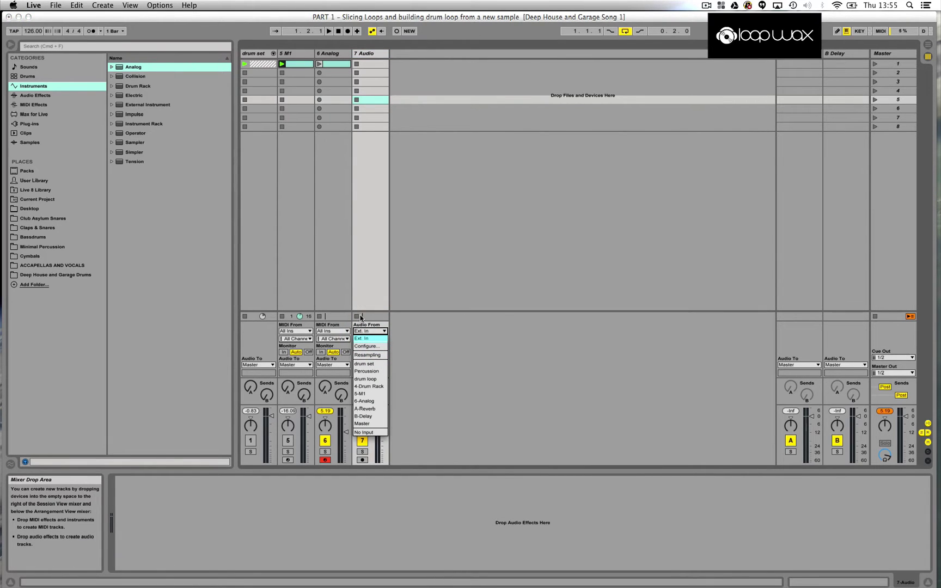
{"action": "left_click", "coordinate": [369, 330]}
{"action": "left_click", "coordinate": [376, 331]}
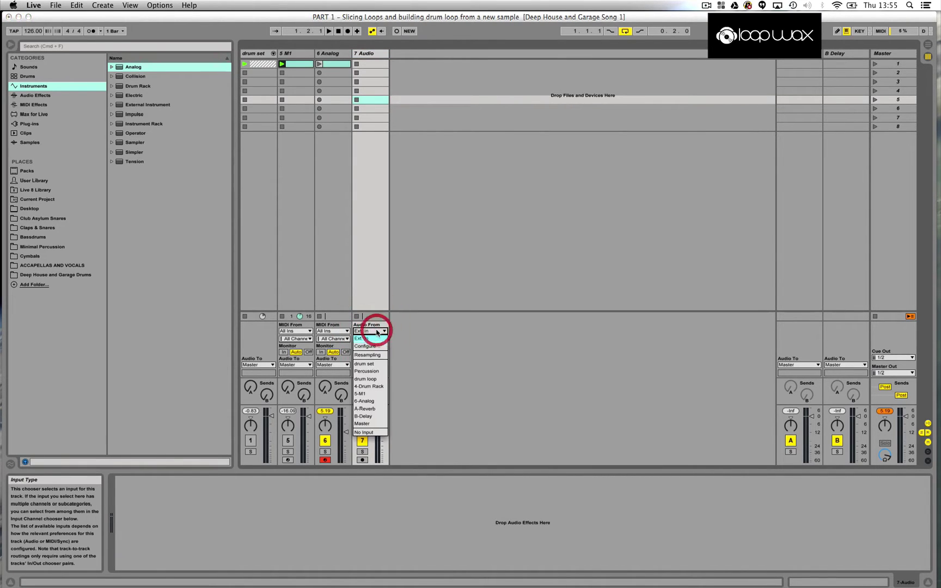
{"action": "left_click", "coordinate": [370, 402]}
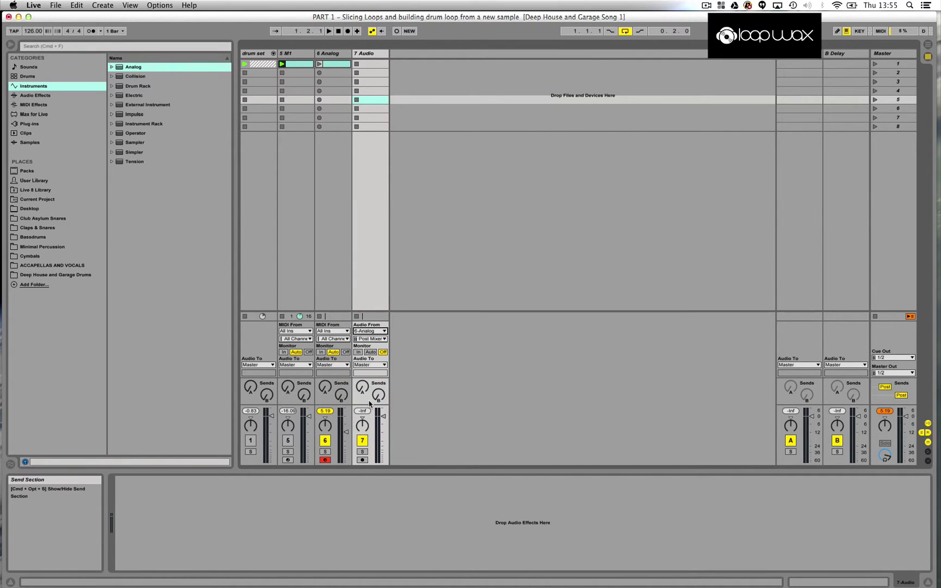
Arm the audio track, record the playing Analog clip into its first clip slot, and stop playback.
{"action": "left_click", "coordinate": [364, 460]}
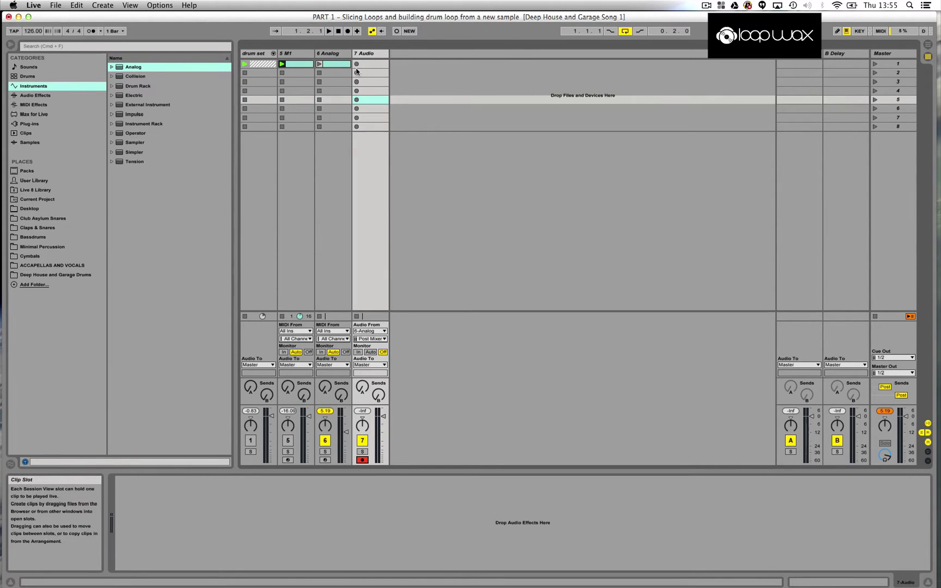
{"action": "left_click", "coordinate": [351, 64]}
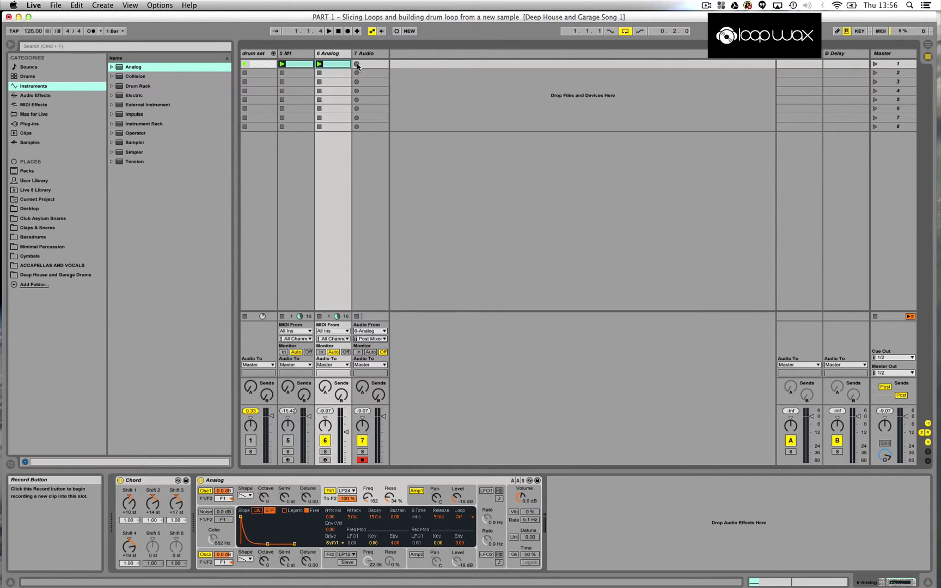
{"action": "left_click", "coordinate": [357, 65]}
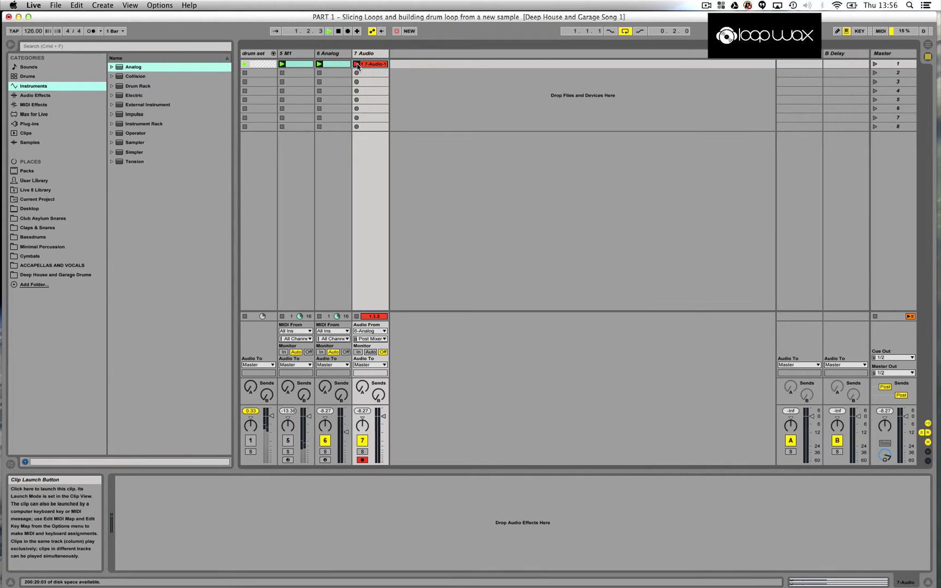
{"action": "left_click", "coordinate": [338, 32]}
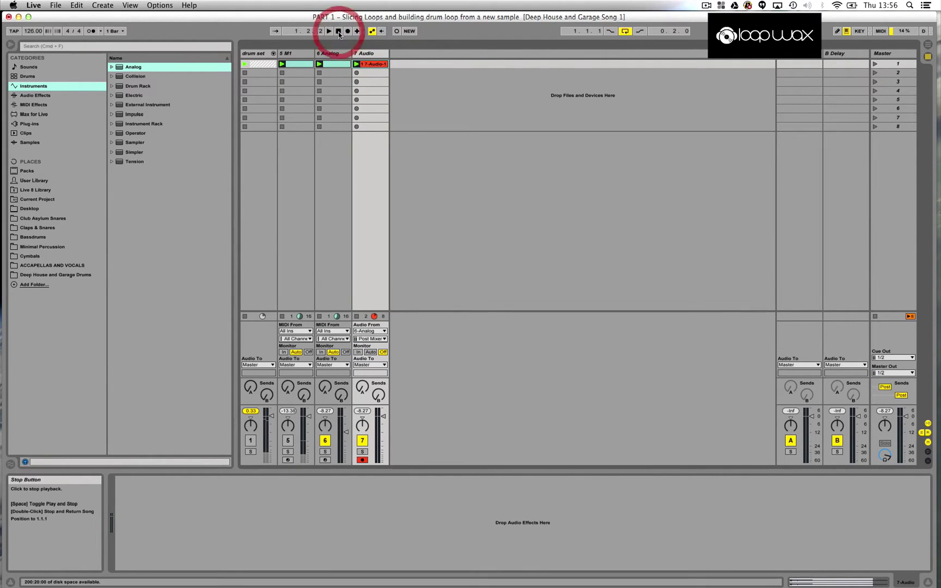
Open the recorded clip on the audio track and examine its waveform.
{"action": "left_click", "coordinate": [372, 65]}
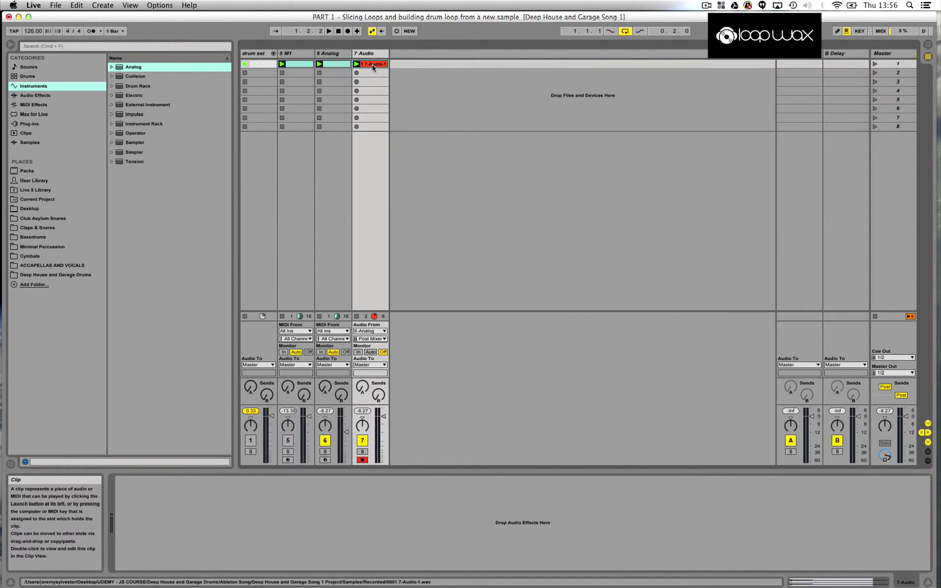
{"action": "double_click", "coordinate": [372, 65]}
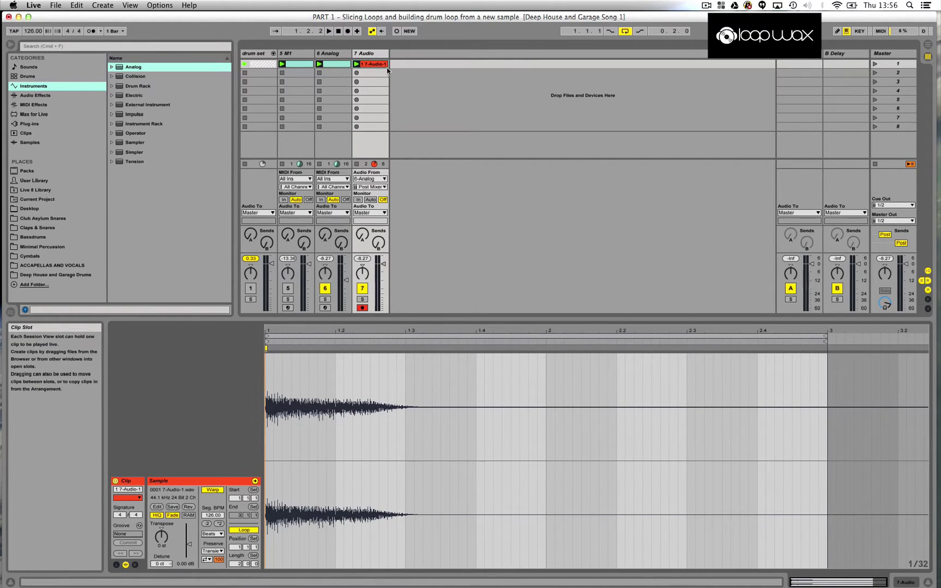
{"action": "left_click", "coordinate": [405, 75]}
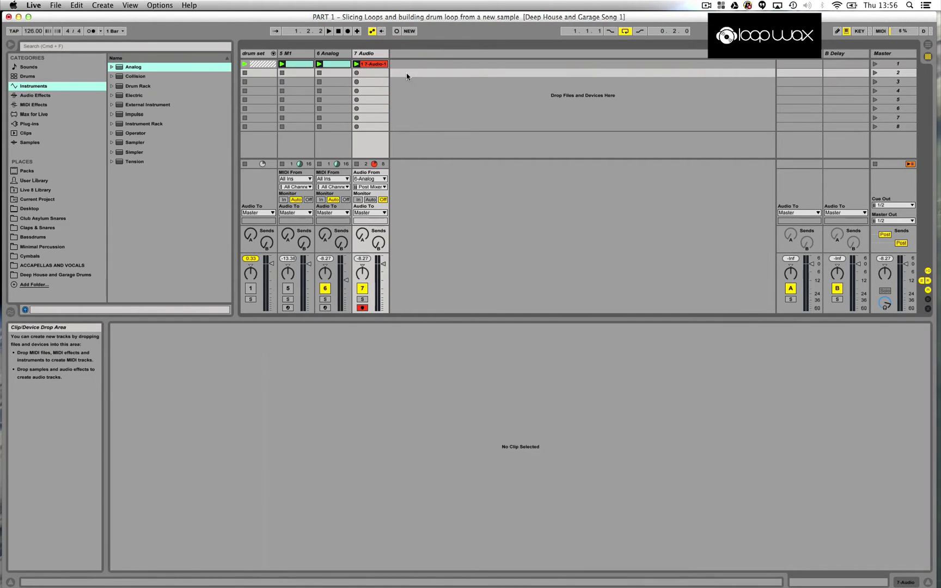
Insert a new MIDI track after the audio track and load the Sampler instrument onto it.
{"action": "right_click", "coordinate": [405, 76]}
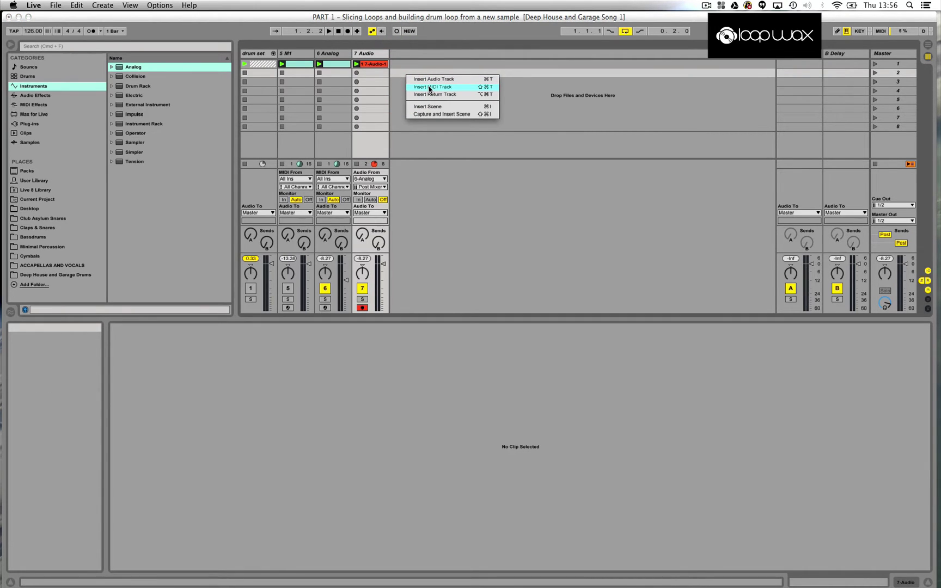
{"action": "left_click", "coordinate": [430, 88]}
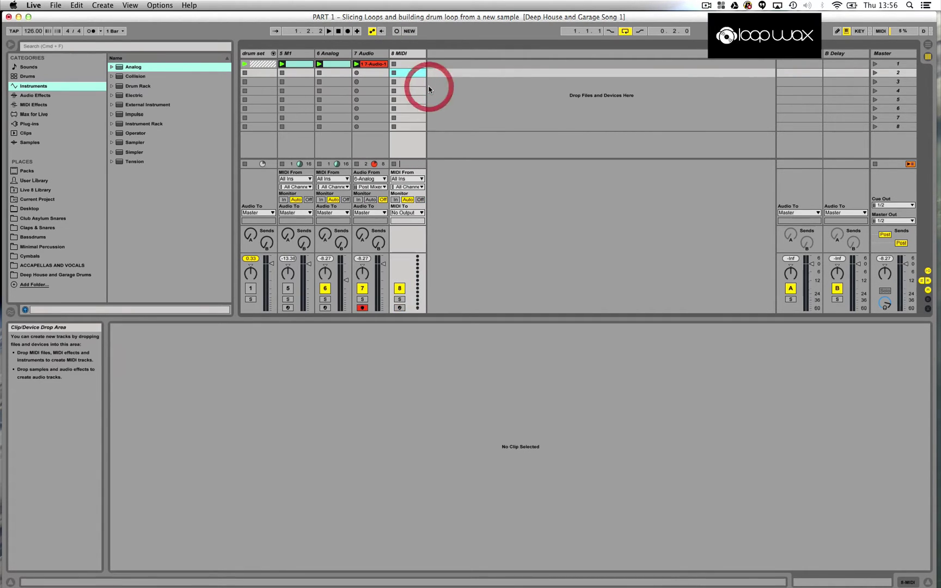
{"action": "left_click", "coordinate": [45, 89]}
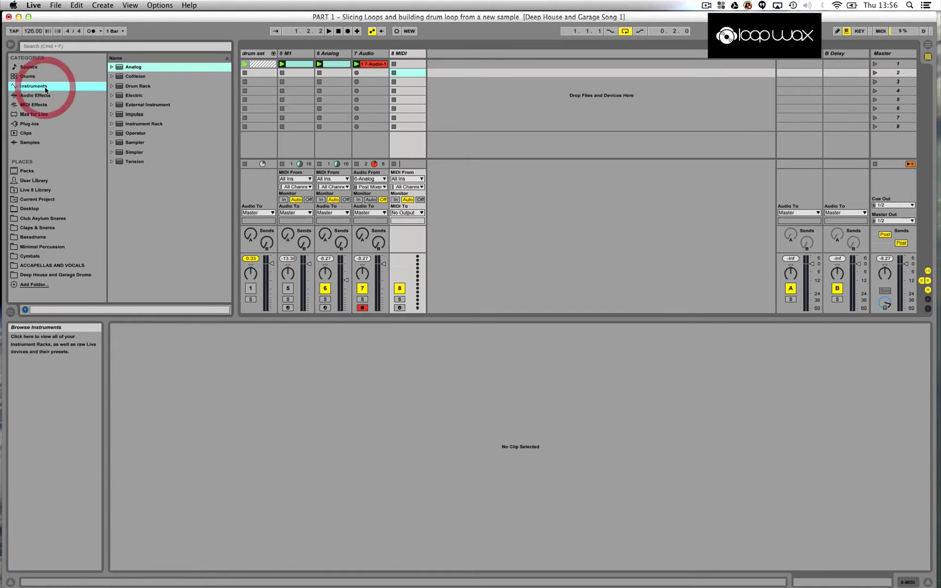
{"action": "left_click", "coordinate": [131, 153]}
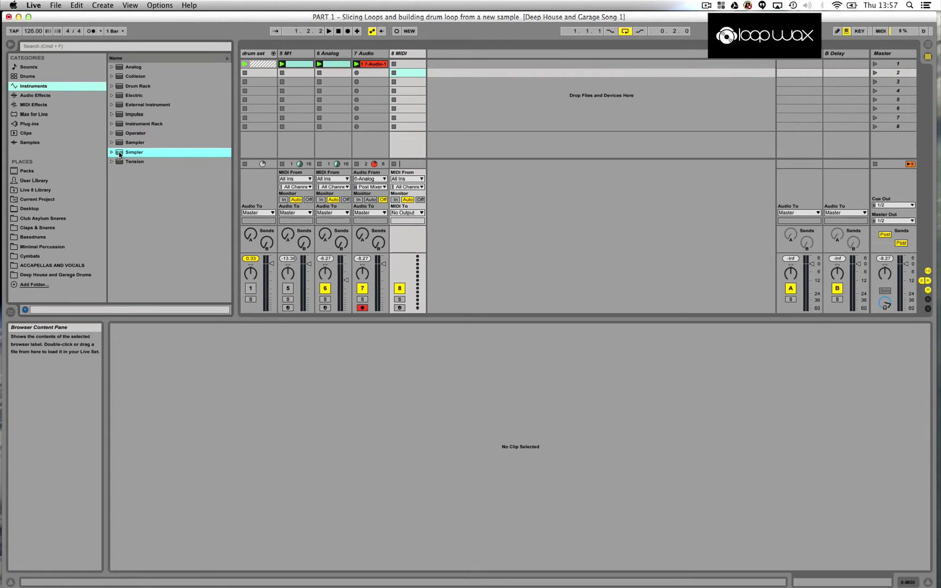
{"action": "left_click", "coordinate": [120, 143]}
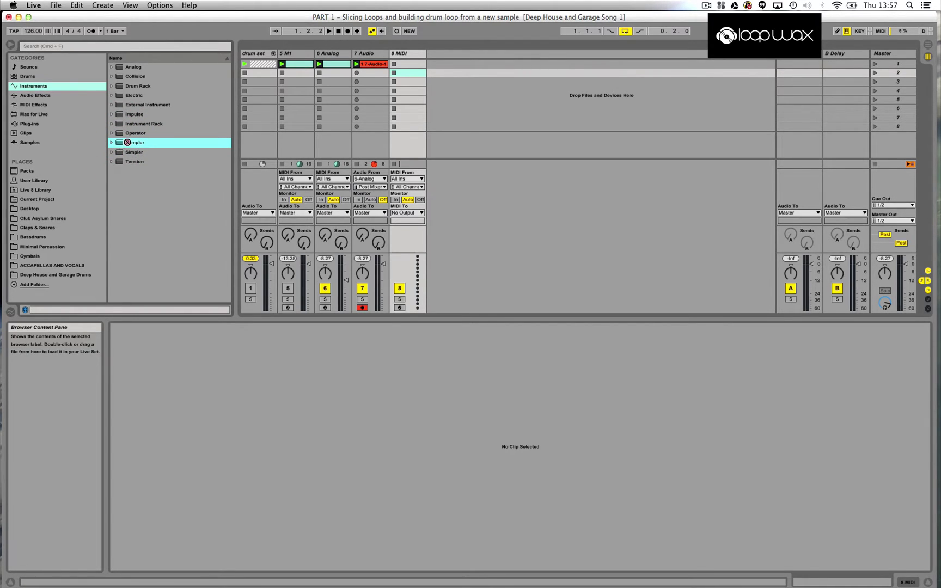
{"action": "left_click_drag", "start_coordinate": [121, 143], "coordinate": [397, 64]}
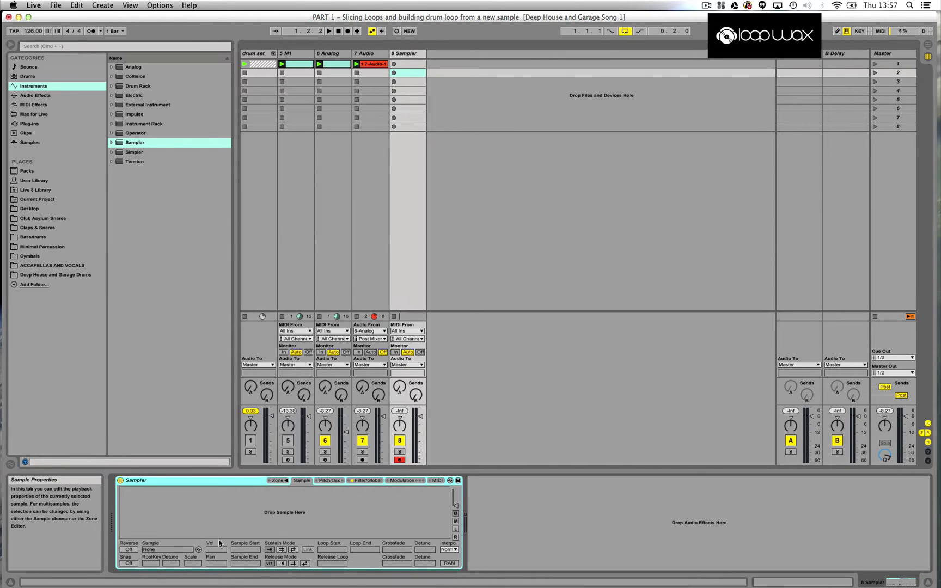
Load the recorded clip from the audio track into Sampler as its sample.
{"action": "left_click", "coordinate": [256, 510]}
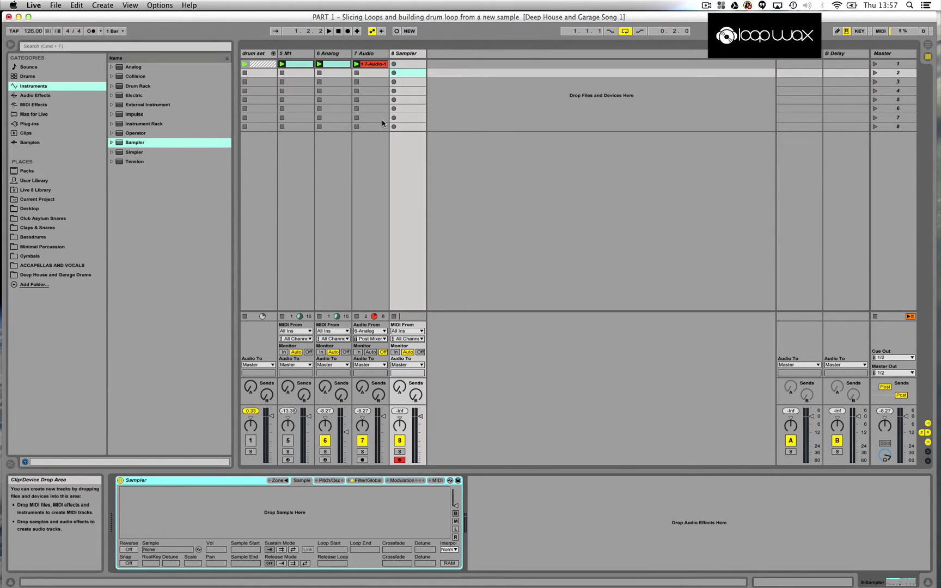
{"action": "left_click", "coordinate": [368, 66]}
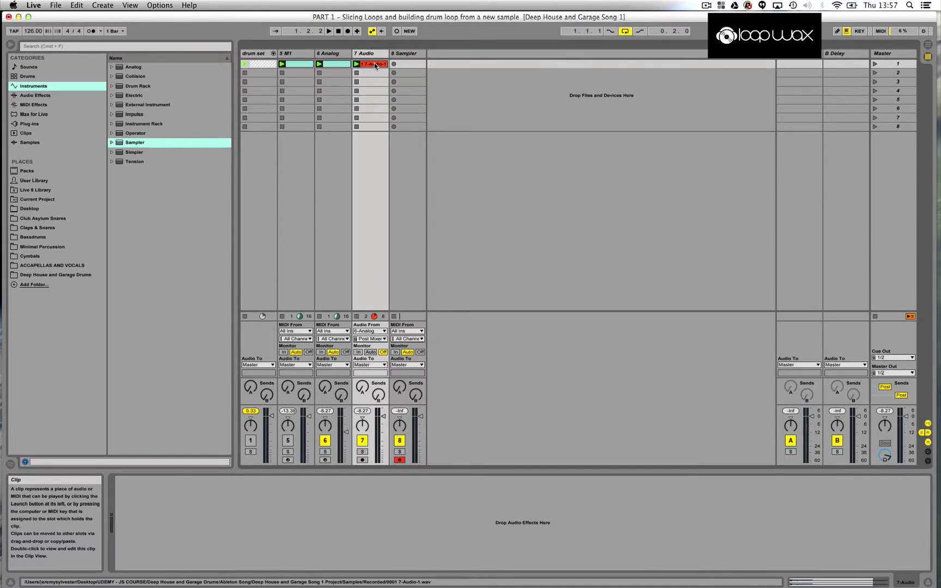
{"action": "left_click", "coordinate": [403, 63]}
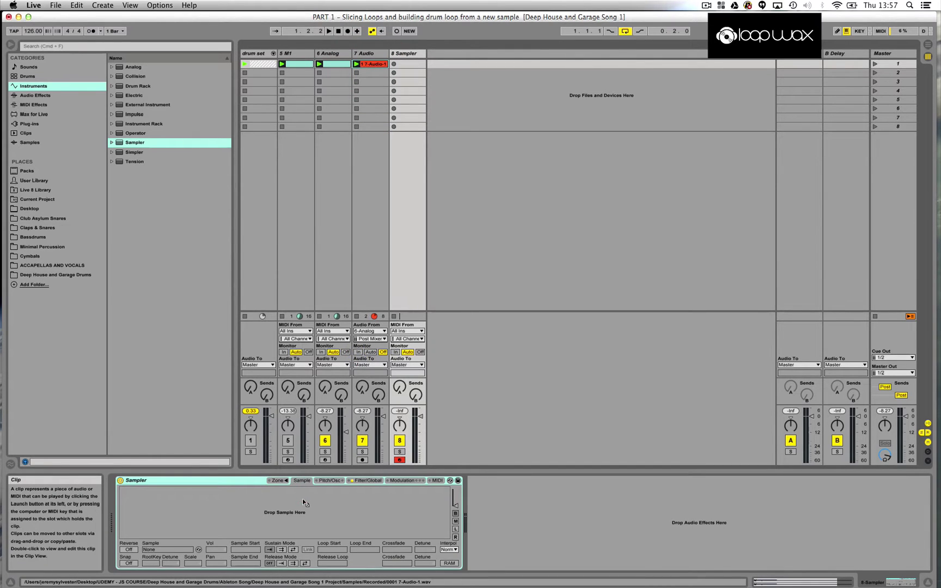
{"action": "left_click_drag", "start_coordinate": [303, 501], "coordinate": [304, 501]}
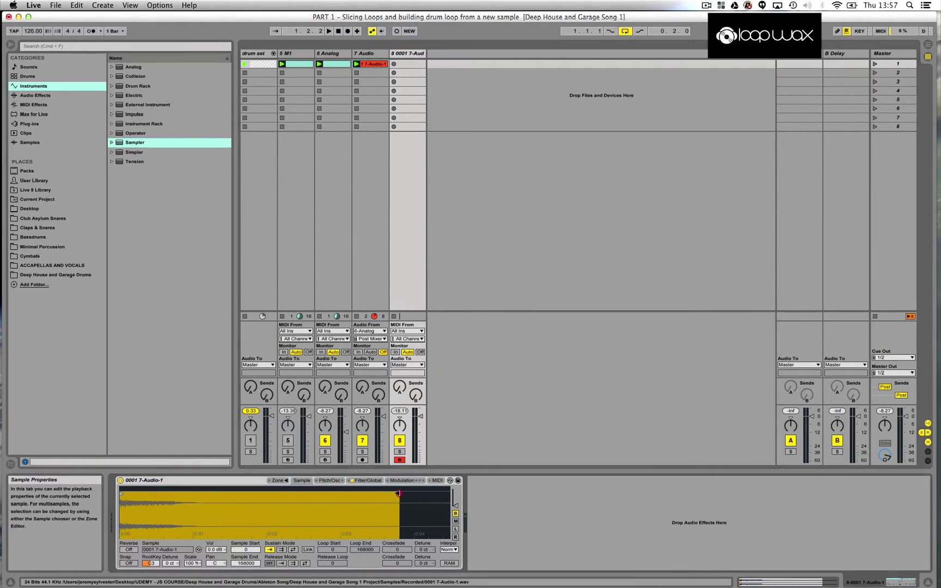
Shorten the sample in Sampler to a sample end of 60764 and raise the sample volume to 8.5 dB.
{"action": "mouse_move", "coordinate": [398, 493]}
{"action": "left_mouse_down"}
{"action": "mouse_move", "coordinate": [118, 491]}
{"action": "mouse_move", "coordinate": [219, 495]}
{"action": "left_mouse_up"}
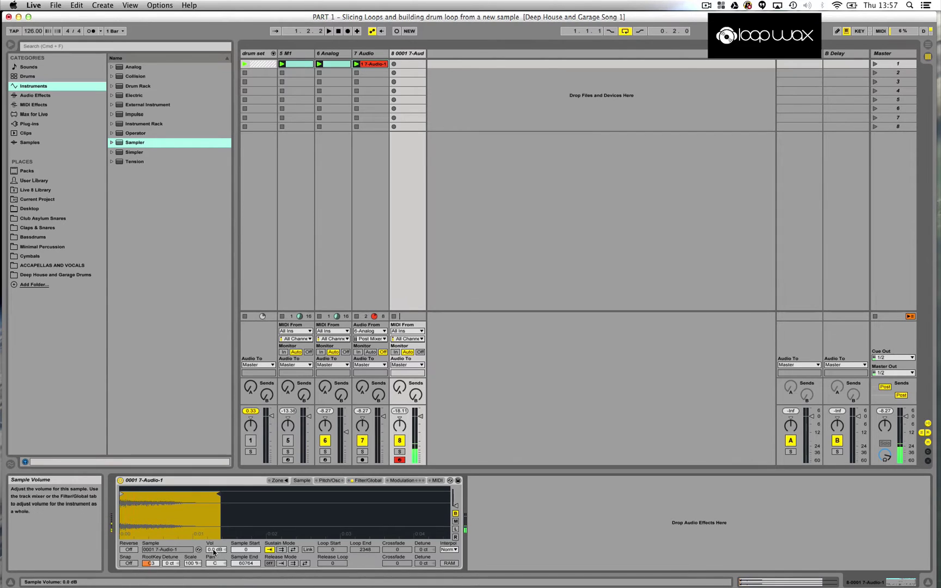
{"action": "left_click_drag", "start_coordinate": [213, 552], "coordinate": [213, 543]}
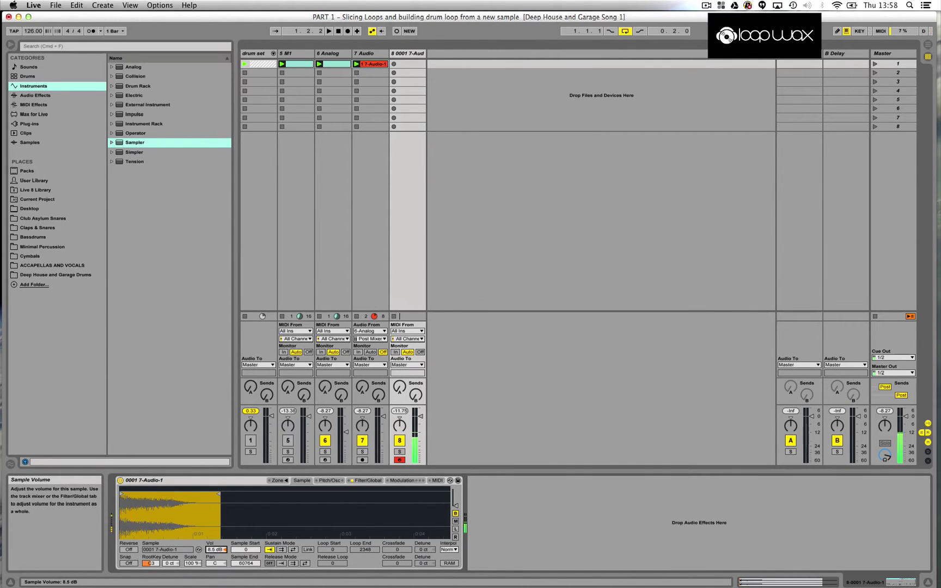
{"action": "left_click_drag", "start_coordinate": [213, 543], "coordinate": [213, 543]}
Try reversed playback of the sample in Sampler and switch Reverse off again.
{"action": "left_click", "coordinate": [130, 552]}
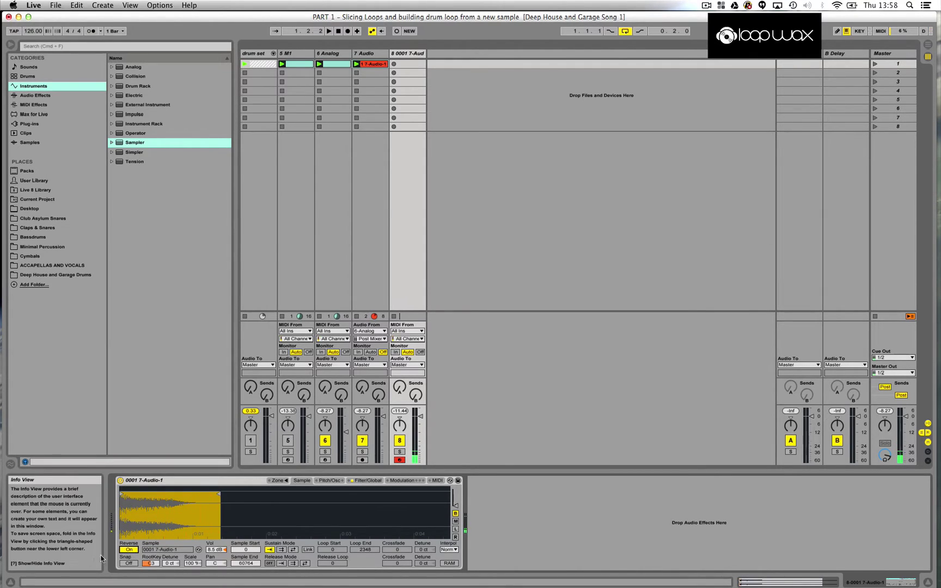
{"action": "left_click", "coordinate": [130, 550]}
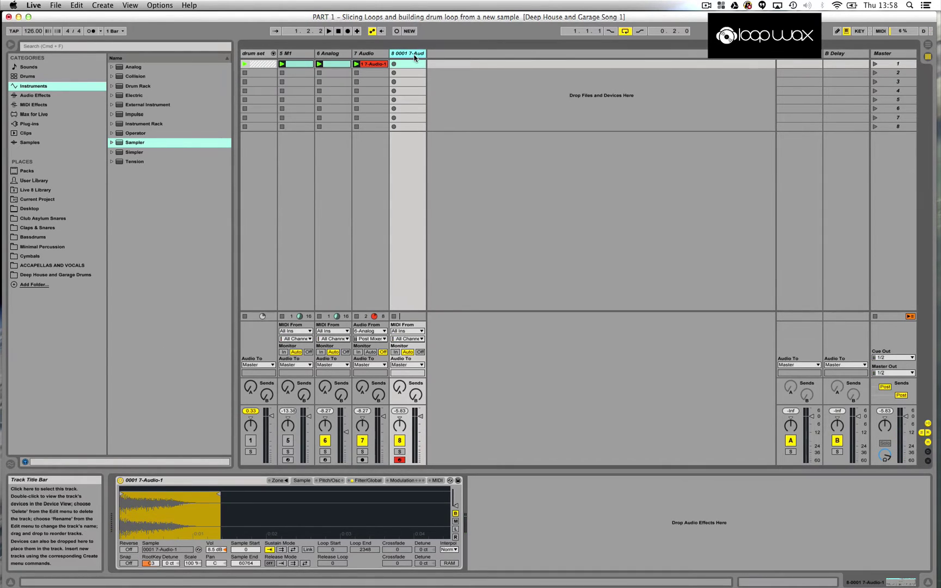
Delete the 7 Audio track and the 6 Analog track, and select the remaining Sampler track.
{"action": "left_click", "coordinate": [373, 55]}
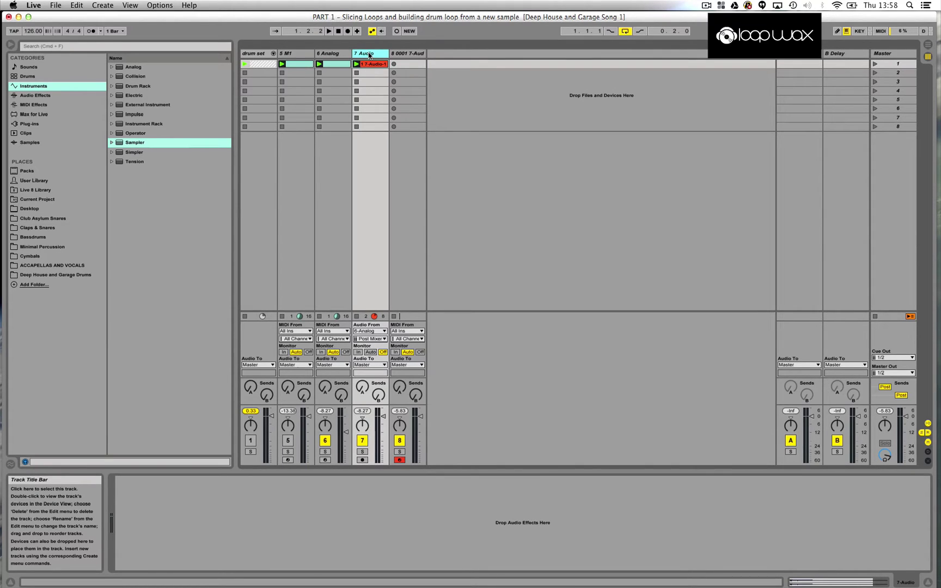
{"action": "key", "text": "Delete"}
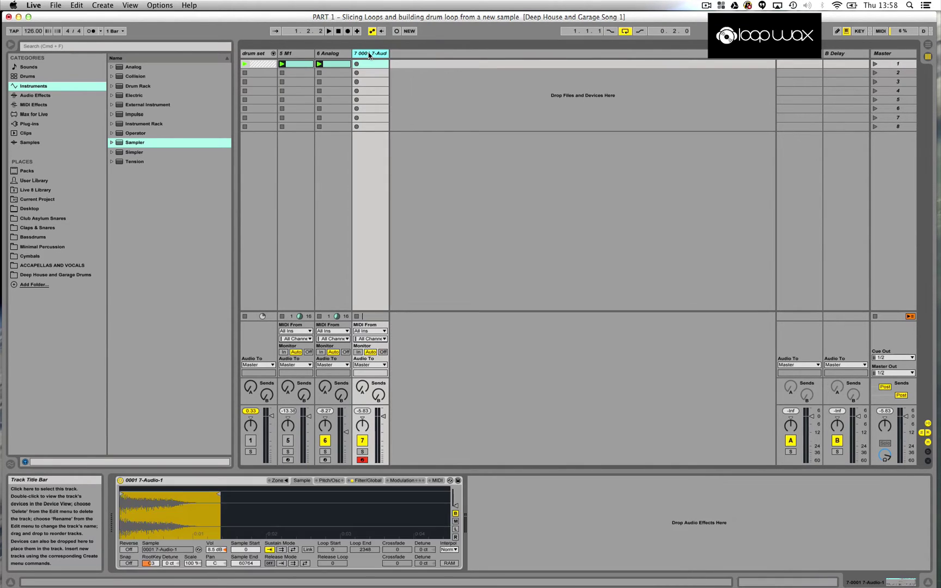
{"action": "left_click", "coordinate": [337, 54]}
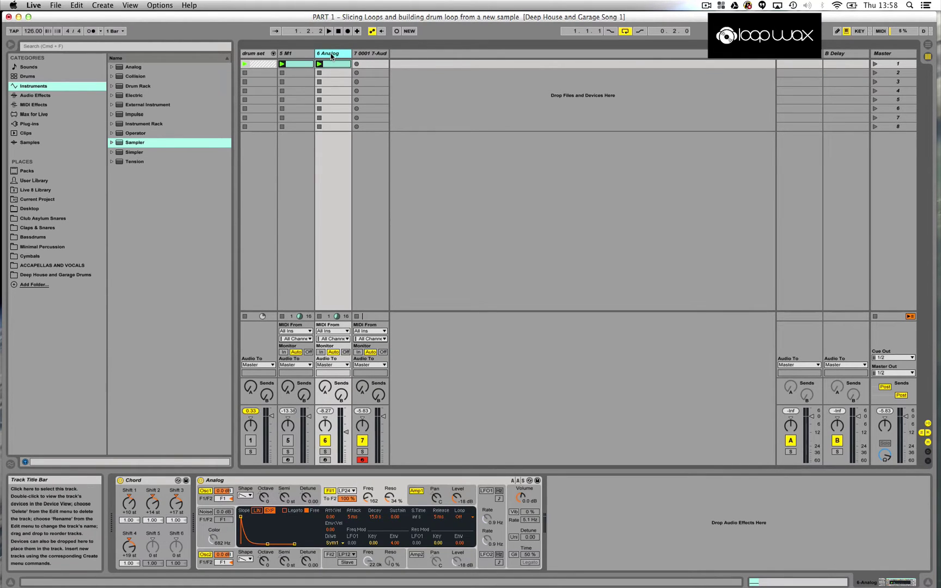
{"action": "key", "text": "Delete"}
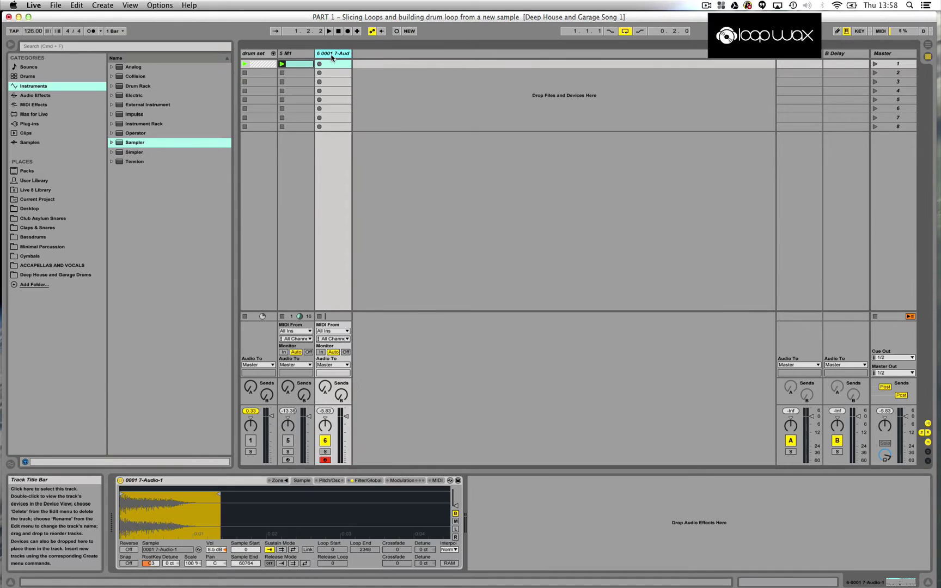
{"action": "left_click", "coordinate": [330, 100]}
{"action": "left_click", "coordinate": [331, 54]}
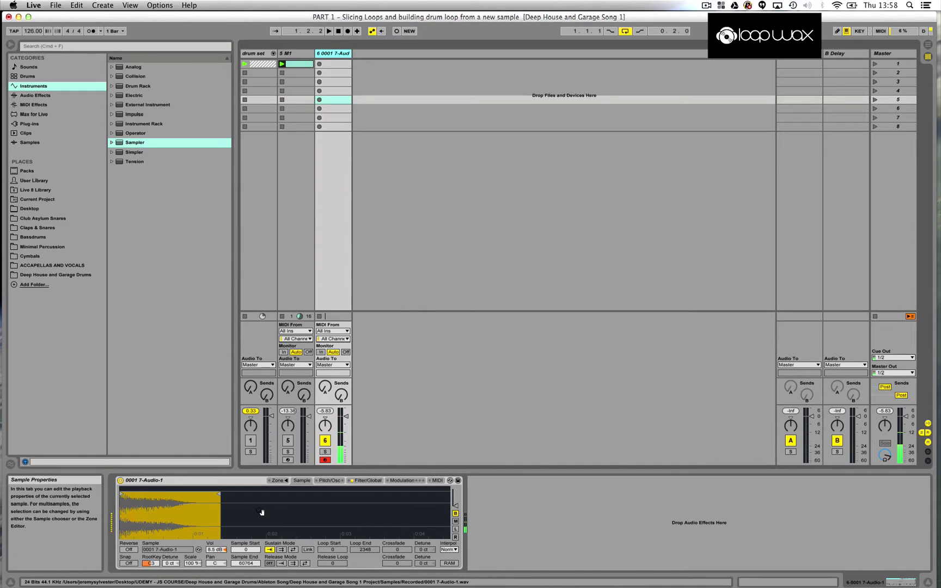
Unmute the M1 track, launch the first drum set clip, and leave the drum set track muted.
{"action": "left_click", "coordinate": [251, 441]}
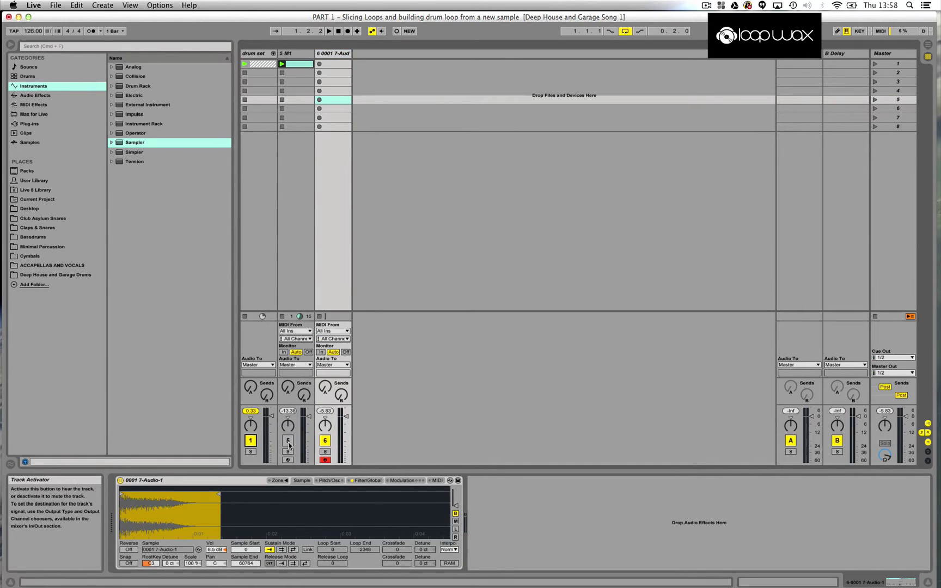
{"action": "left_click", "coordinate": [288, 441]}
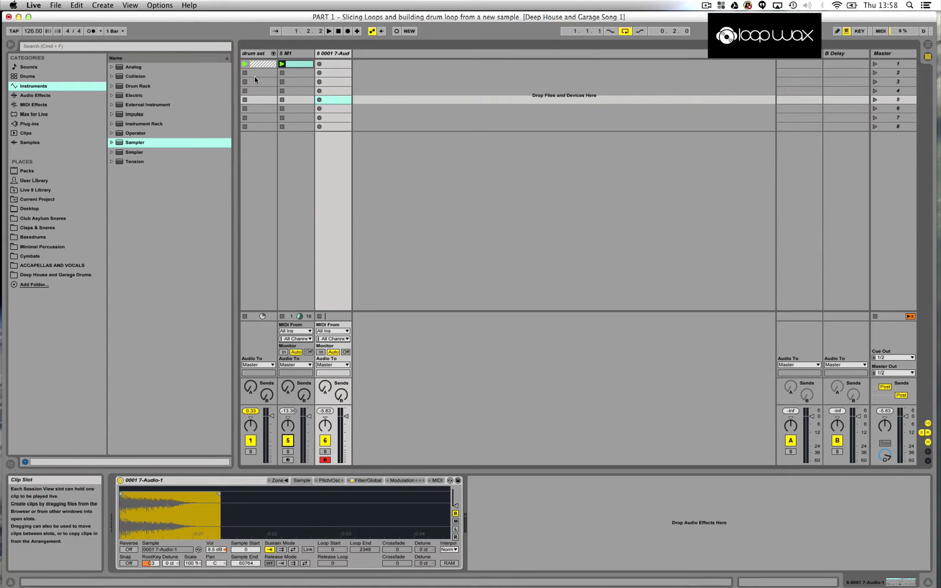
{"action": "left_click", "coordinate": [245, 64]}
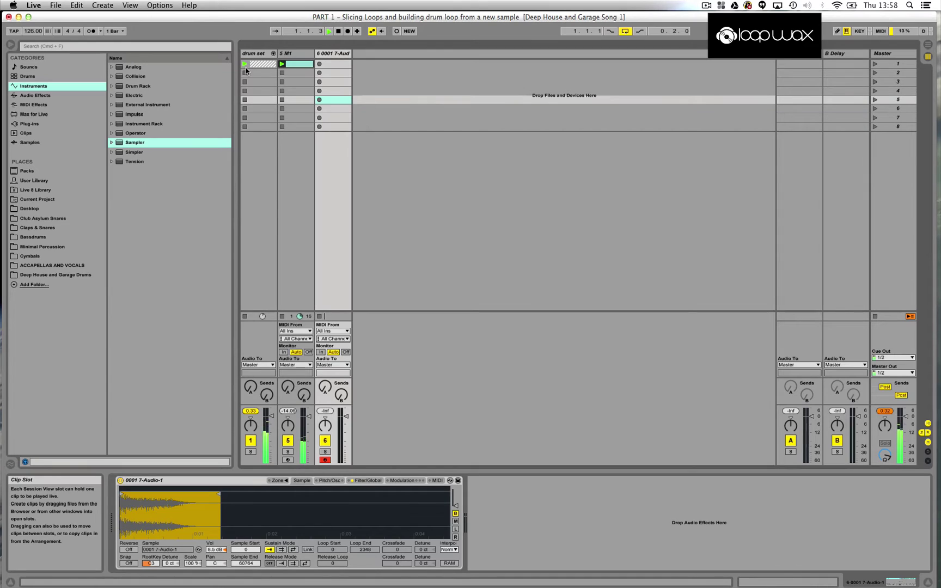
{"action": "left_click", "coordinate": [251, 440]}
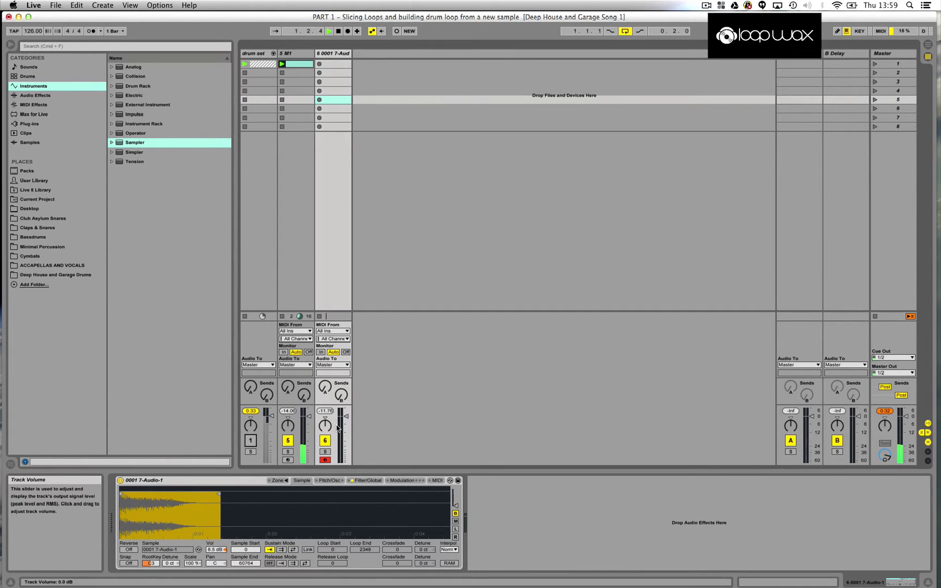
Select the M1 track, restart playback and unmute the drum set track.
{"action": "key", "text": "space"}
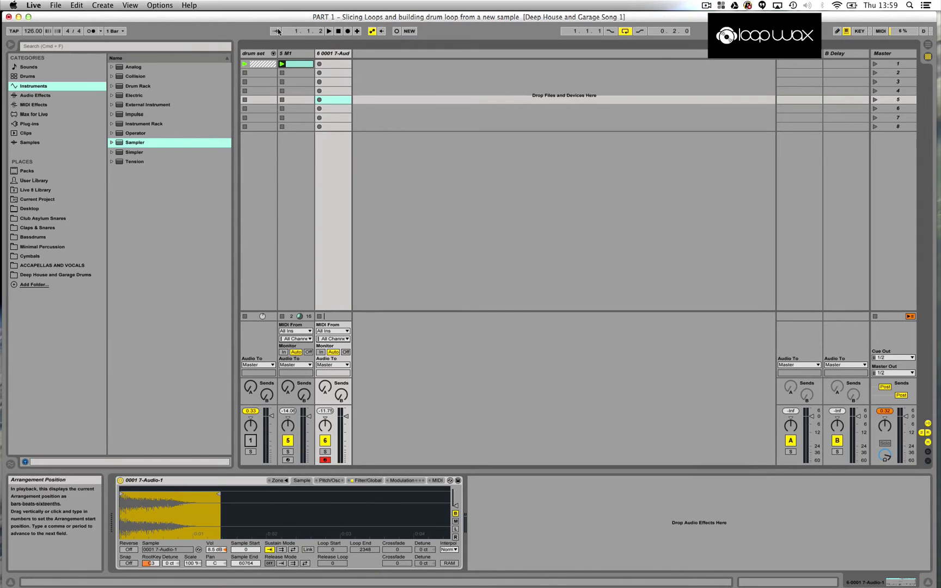
{"action": "left_click", "coordinate": [297, 54]}
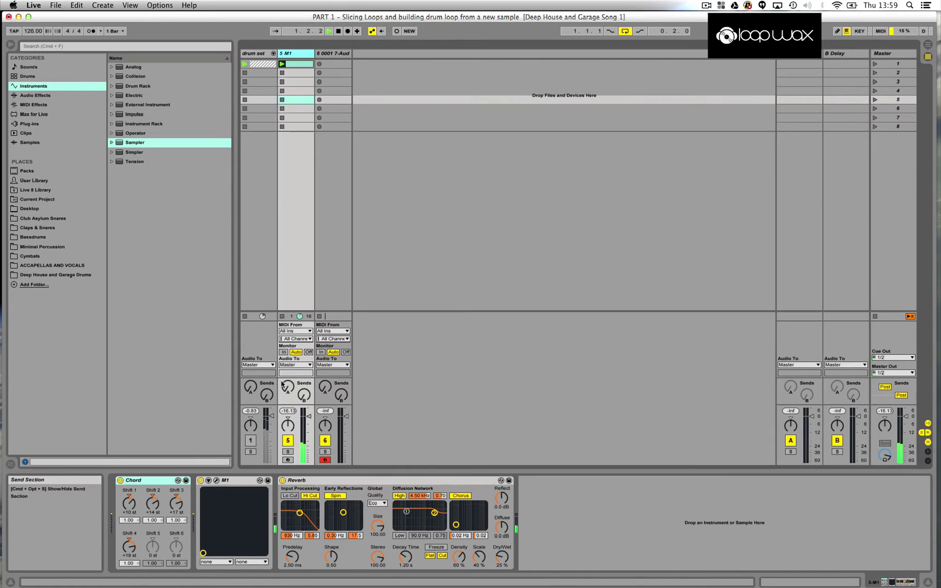
{"action": "key", "text": "space"}
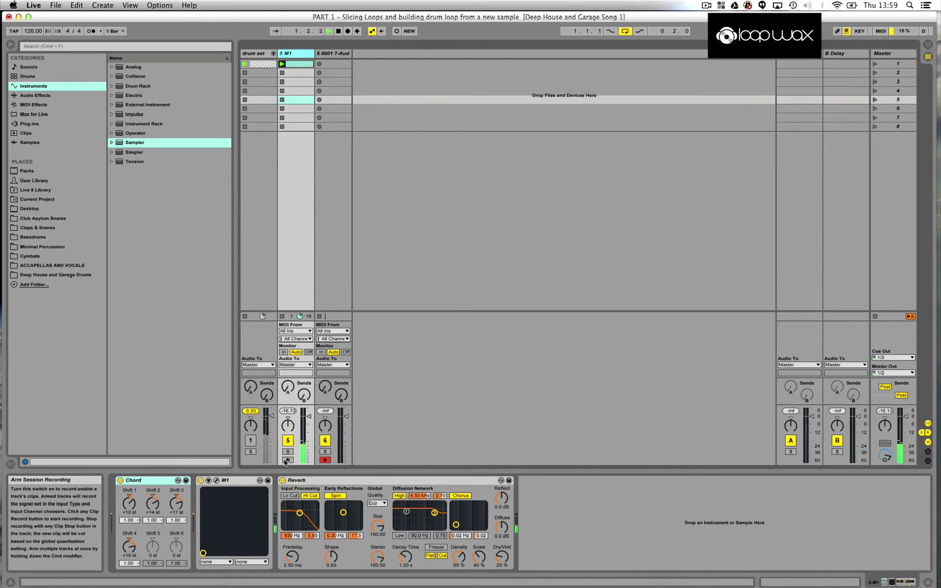
{"action": "left_click", "coordinate": [254, 441]}
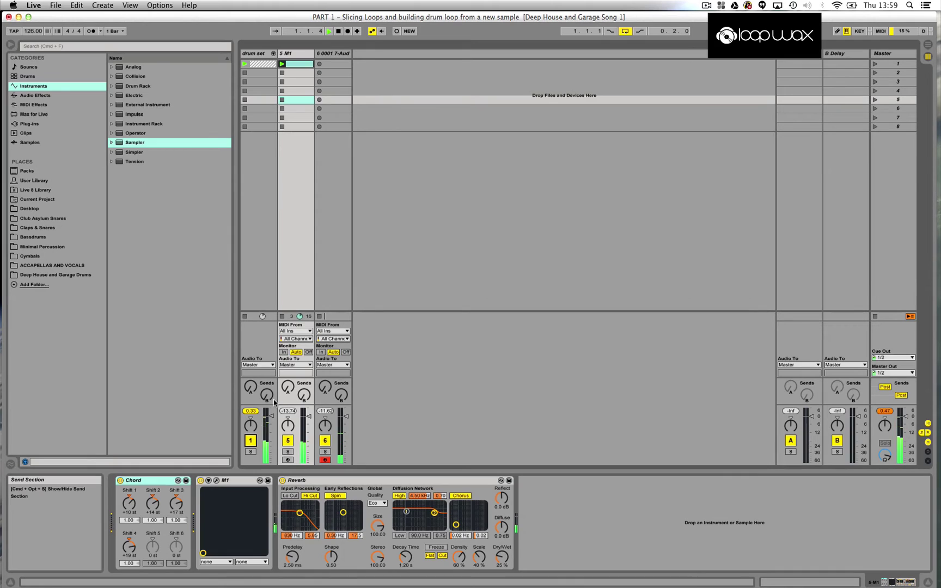
Record a new MIDI clip into the first slot of the Sampler track and stop playback once the part is captured.
{"action": "left_click", "coordinate": [338, 64]}
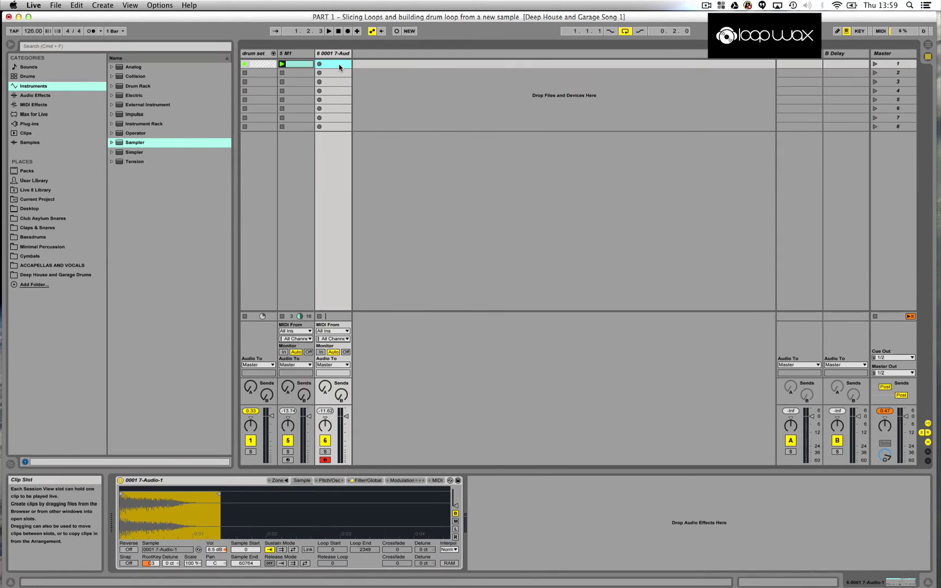
{"action": "left_click", "coordinate": [338, 72]}
{"action": "left_click", "coordinate": [336, 64]}
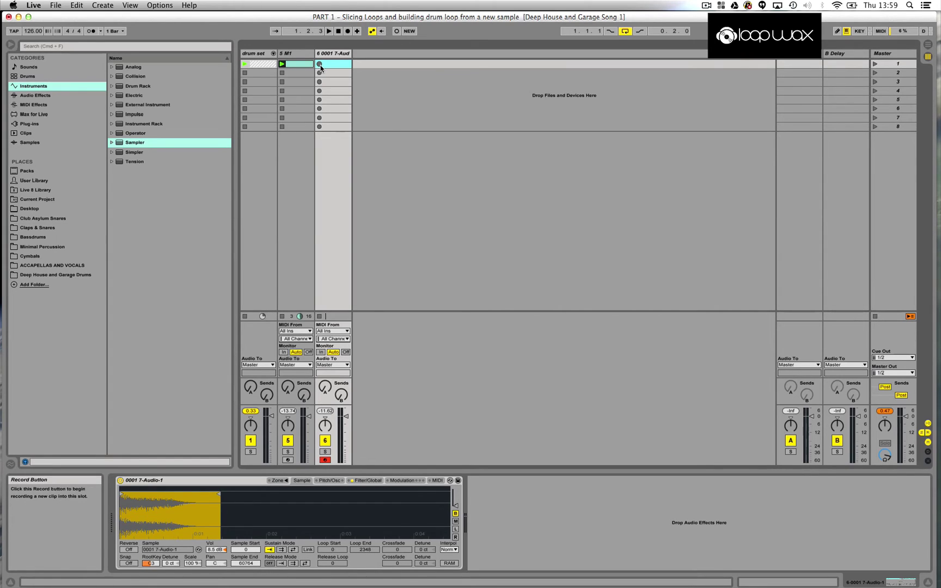
{"action": "left_click", "coordinate": [319, 64]}
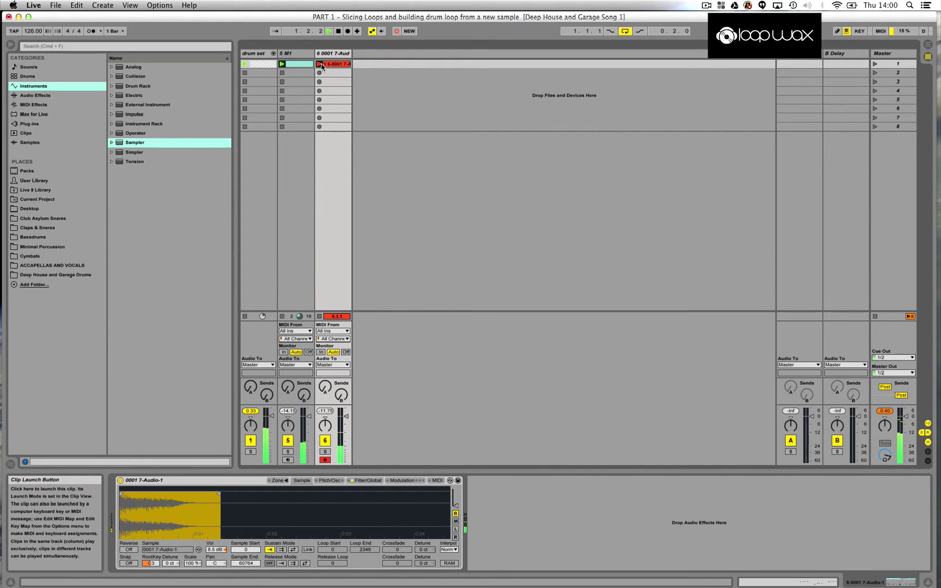
{"action": "left_click", "coordinate": [338, 31]}
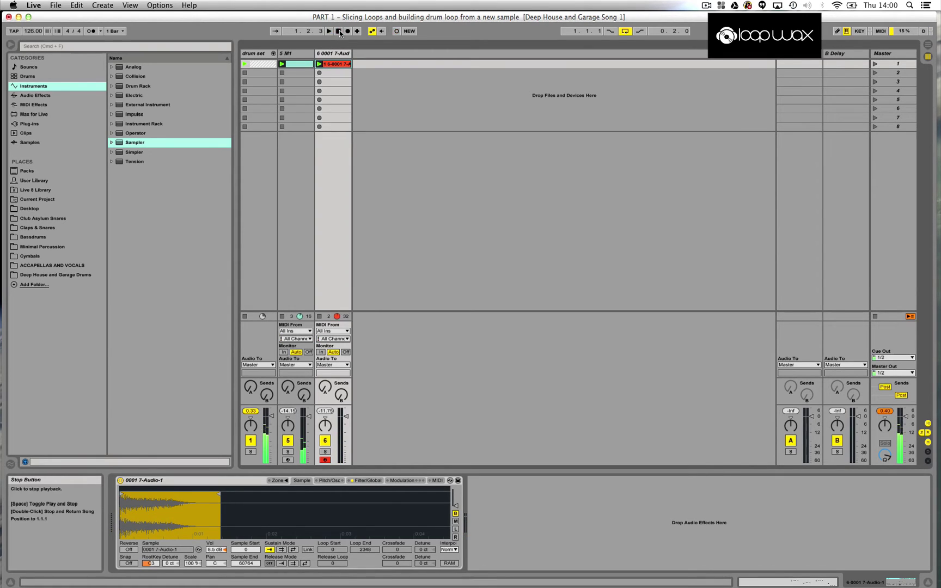
Move the recorded clip's start marker and loop start to bar 5 for a four-bar loop, and play the clip back.
{"action": "left_click", "coordinate": [337, 68]}
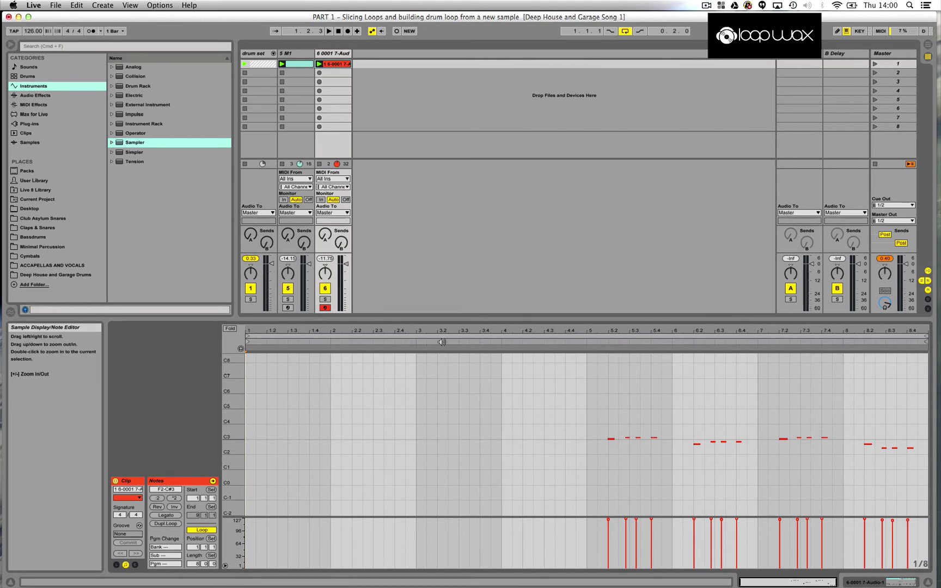
{"action": "left_click_drag", "start_coordinate": [480, 323], "coordinate": [468, 242]}
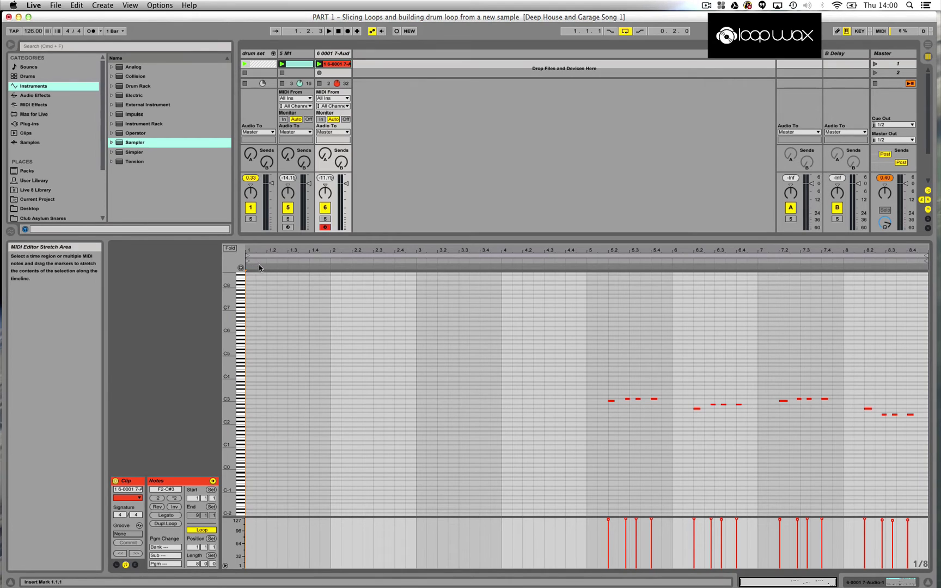
{"action": "left_click", "coordinate": [471, 251]}
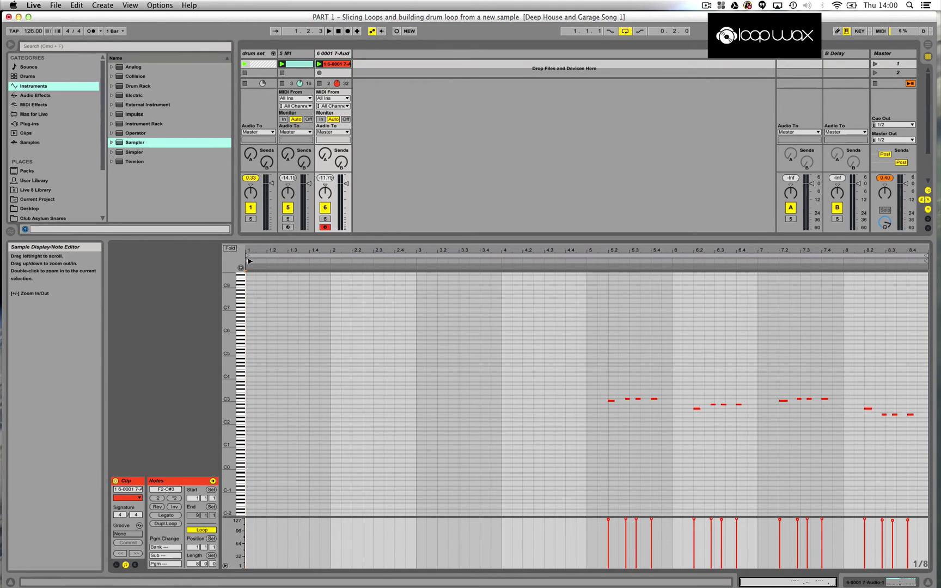
{"action": "mouse_move", "coordinate": [246, 262]}
{"action": "left_mouse_down"}
{"action": "mouse_move", "coordinate": [329, 263]}
{"action": "mouse_move", "coordinate": [586, 312]}
{"action": "left_mouse_up"}
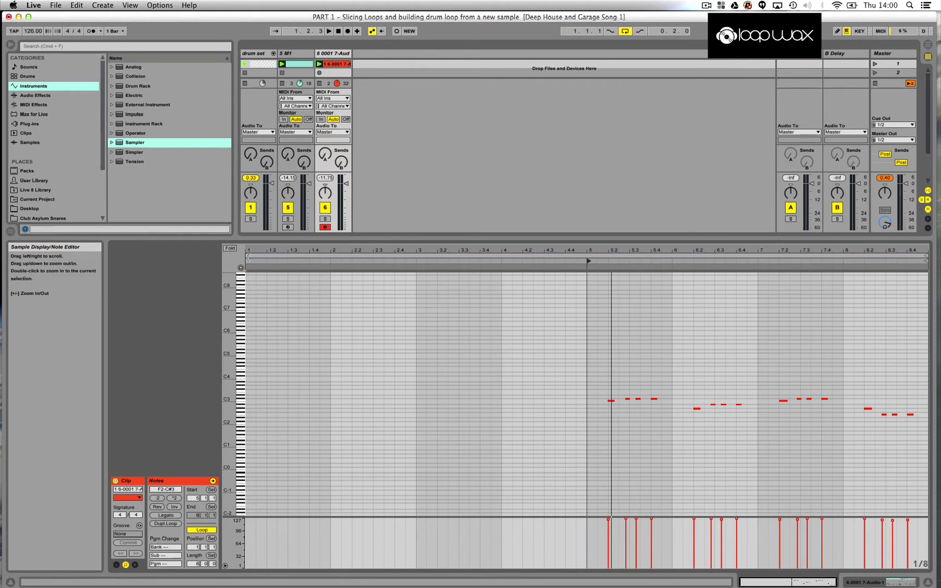
{"action": "left_click_drag", "start_coordinate": [248, 252], "coordinate": [585, 251]}
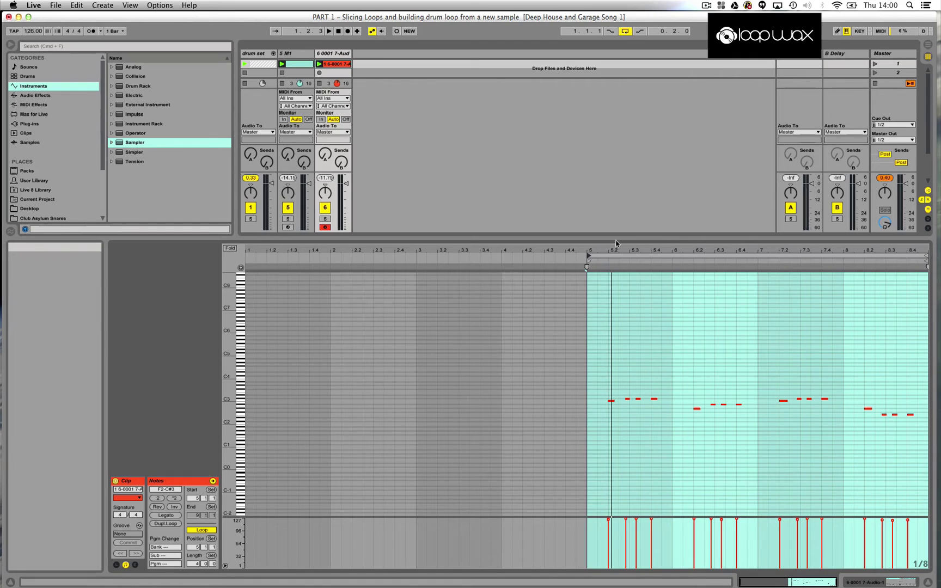
{"action": "left_click_drag", "start_coordinate": [614, 243], "coordinate": [619, 321]}
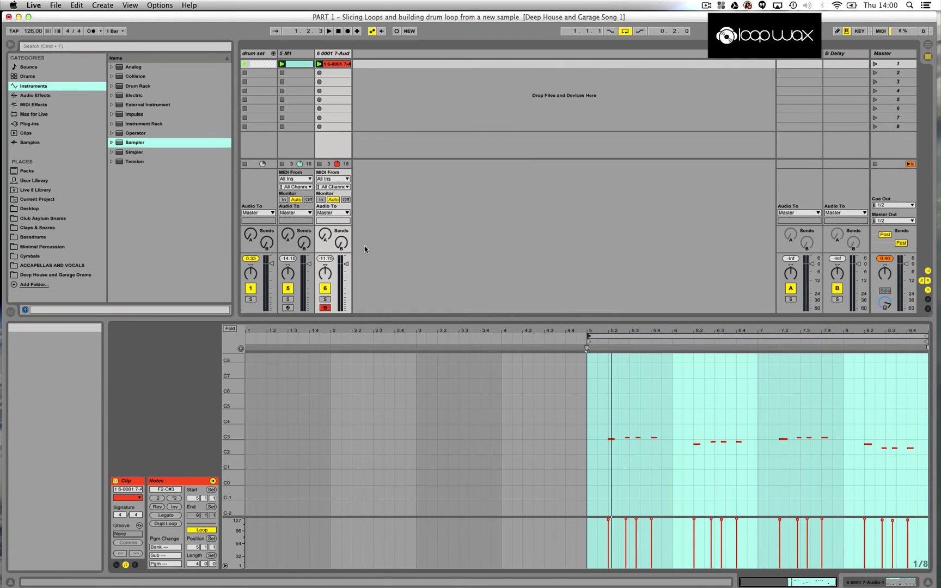
{"action": "left_click", "coordinate": [321, 64]}
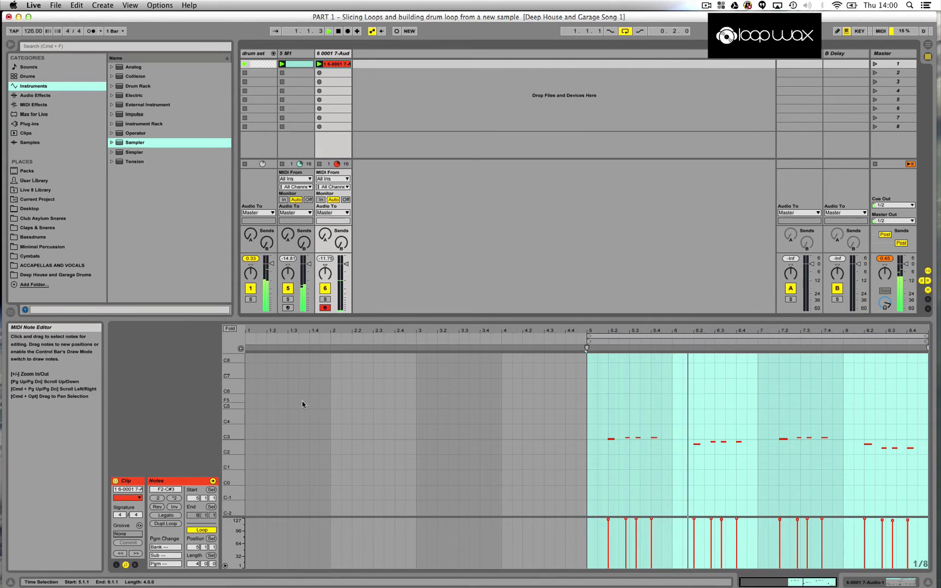
{"action": "left_click", "coordinate": [338, 31]}
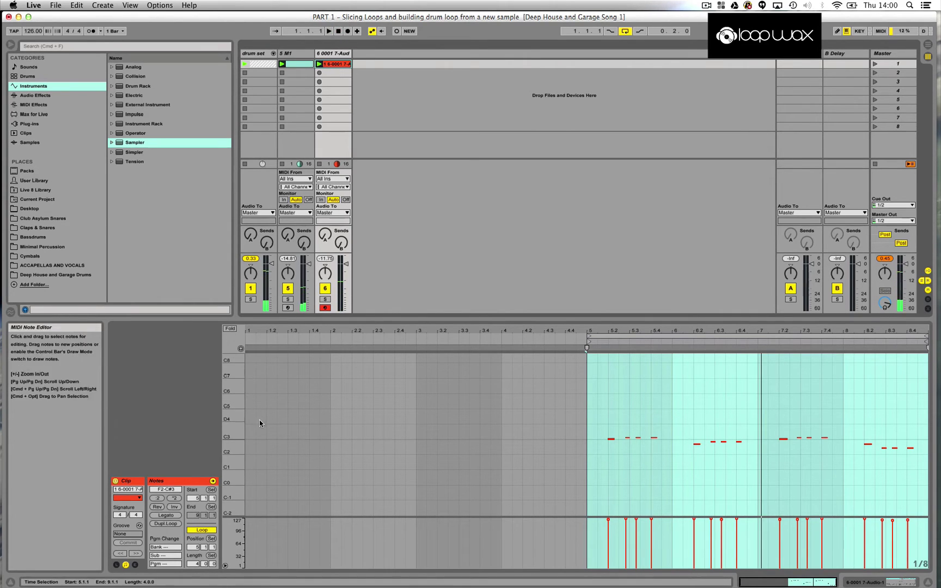
Quantize all notes of the recorded clip to 1/16T, adjusting note starts and ends at 100 %.
{"action": "left_click_drag", "start_coordinate": [232, 456], "coordinate": [258, 456]}
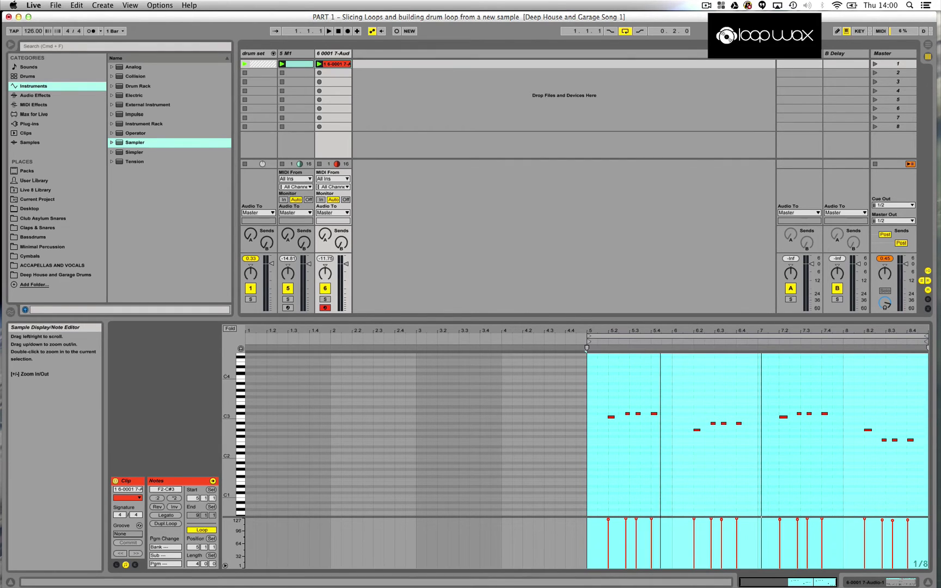
{"action": "left_click", "coordinate": [606, 409]}
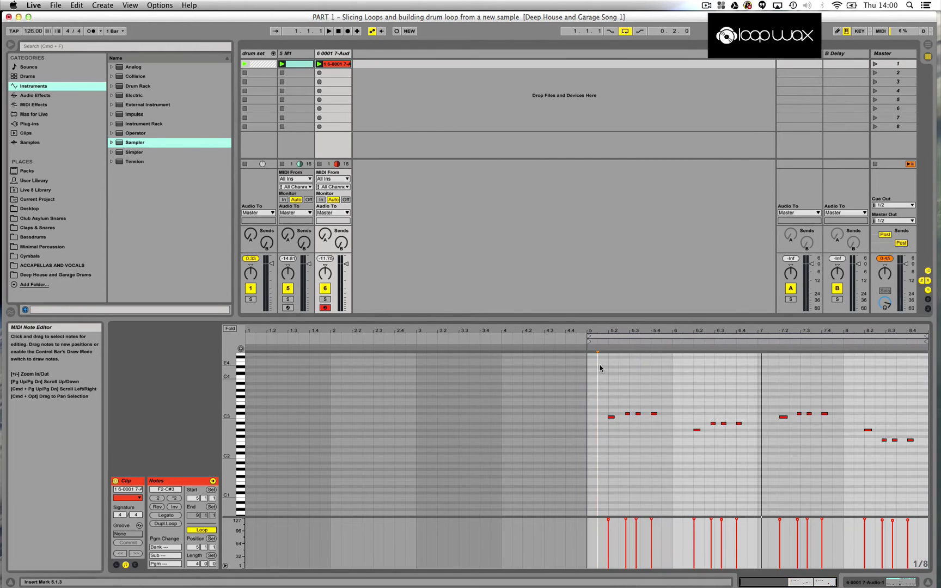
{"action": "left_click_drag", "start_coordinate": [598, 359], "coordinate": [929, 507]}
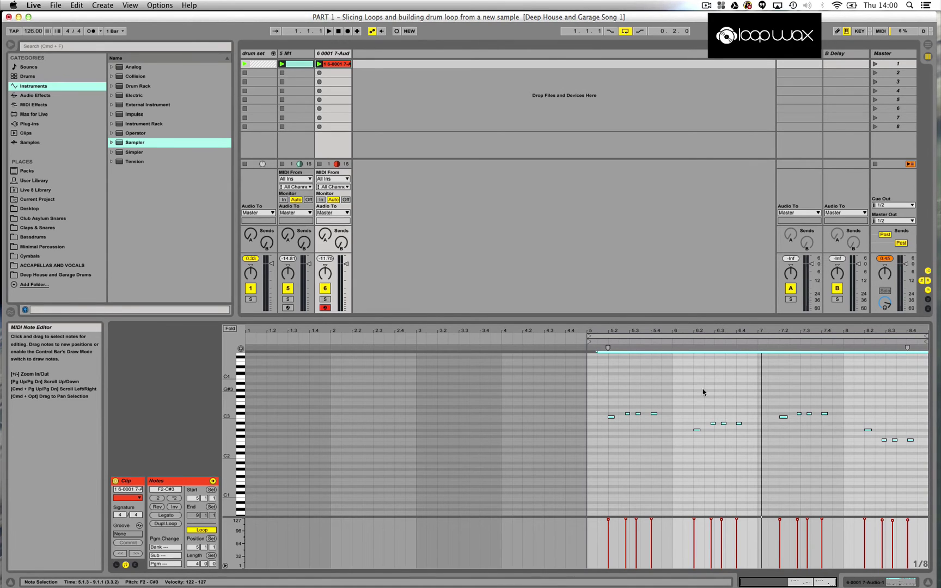
{"action": "left_click", "coordinate": [76, 6]}
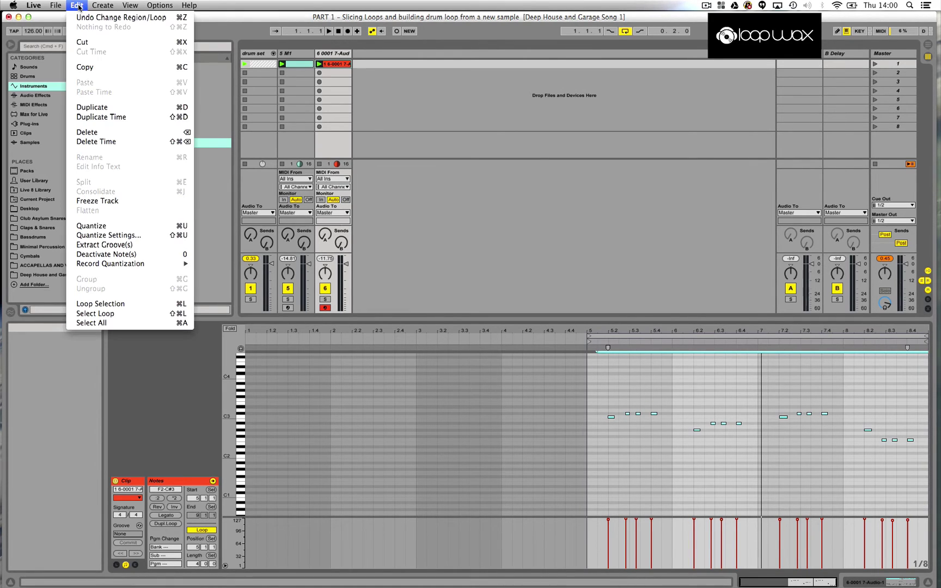
{"action": "left_click", "coordinate": [109, 235]}
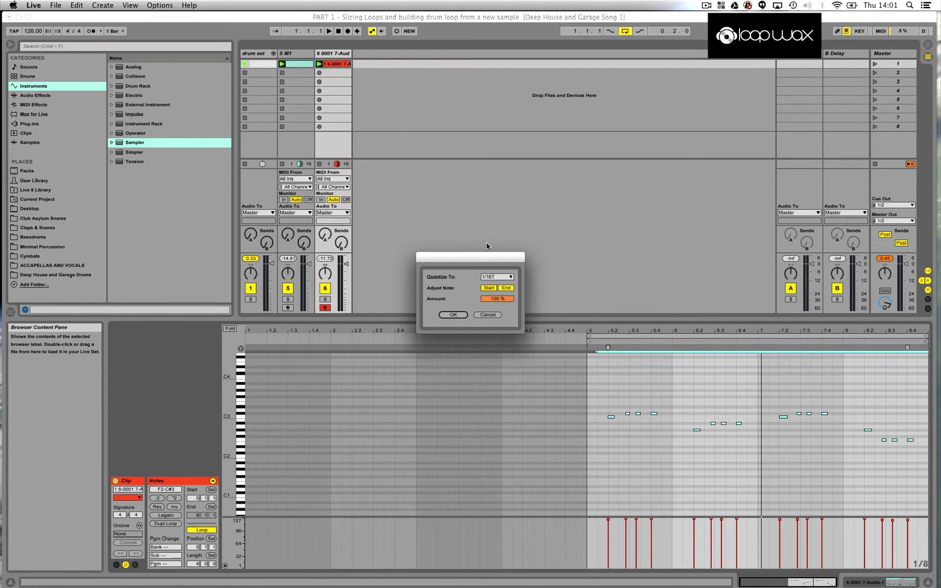
{"action": "left_click", "coordinate": [495, 277]}
{"action": "left_click", "coordinate": [495, 331]}
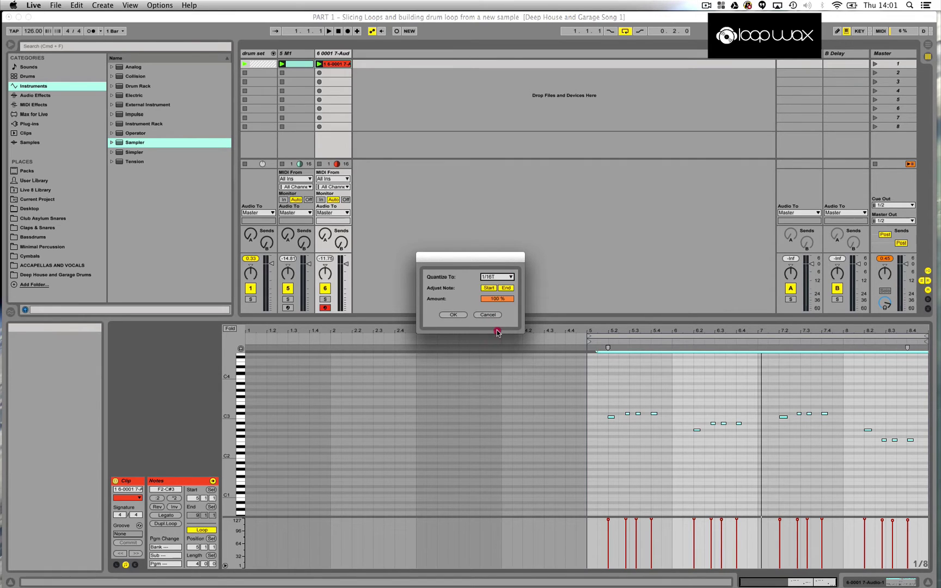
{"action": "left_click", "coordinate": [456, 314]}
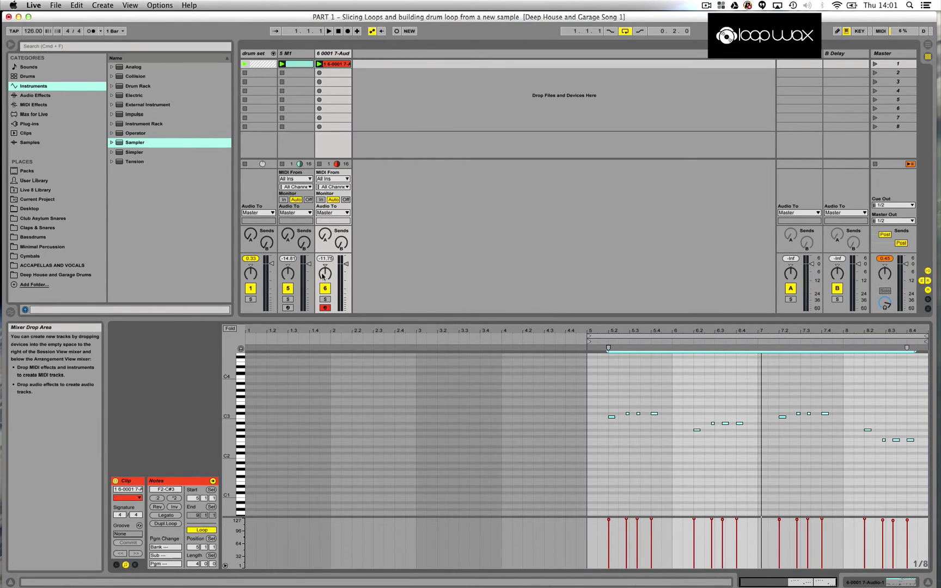
Solo the Sampler track, play the quantized clip and examine its notes in the note editor.
{"action": "left_click", "coordinate": [325, 300]}
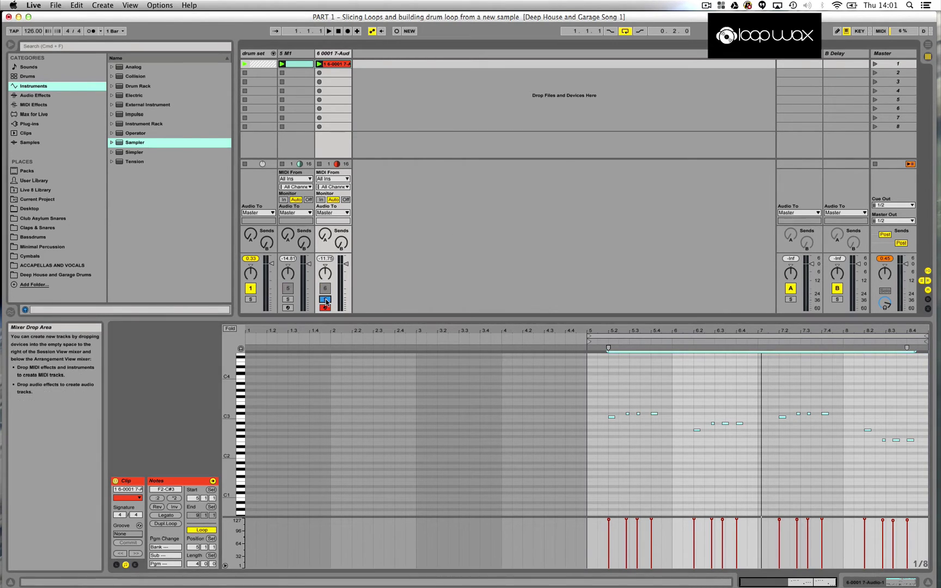
{"action": "key", "text": "space"}
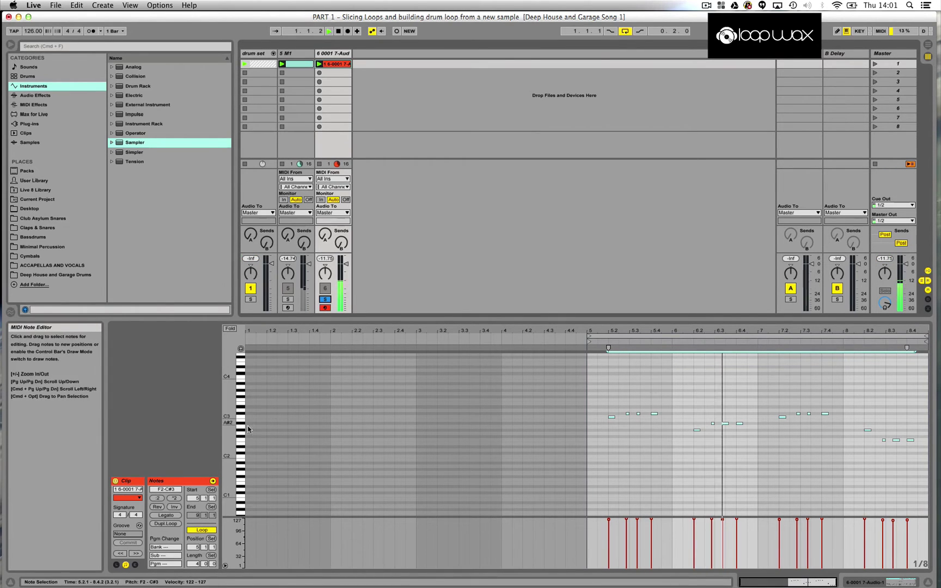
{"action": "left_click_drag", "start_coordinate": [229, 434], "coordinate": [243, 434]}
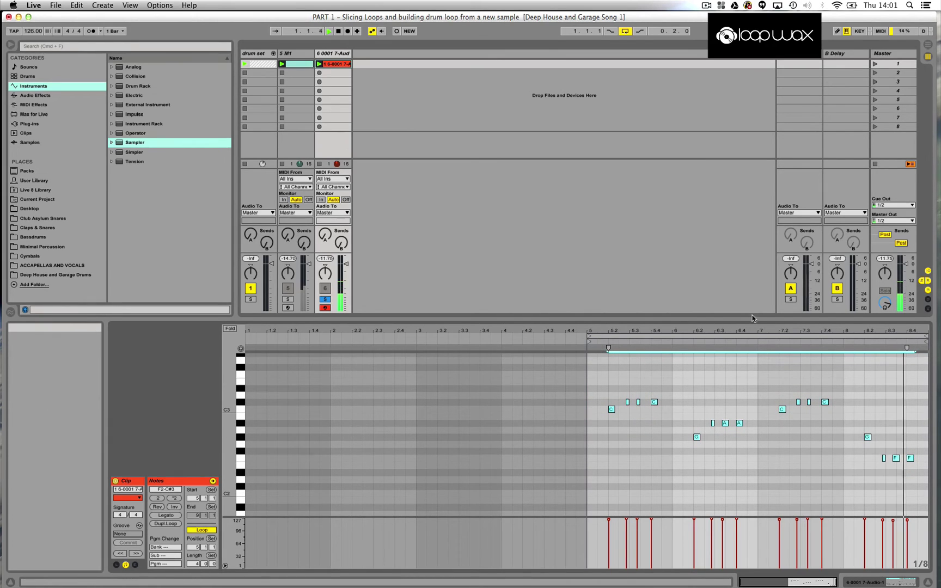
{"action": "left_click_drag", "start_coordinate": [749, 319], "coordinate": [747, 275]}
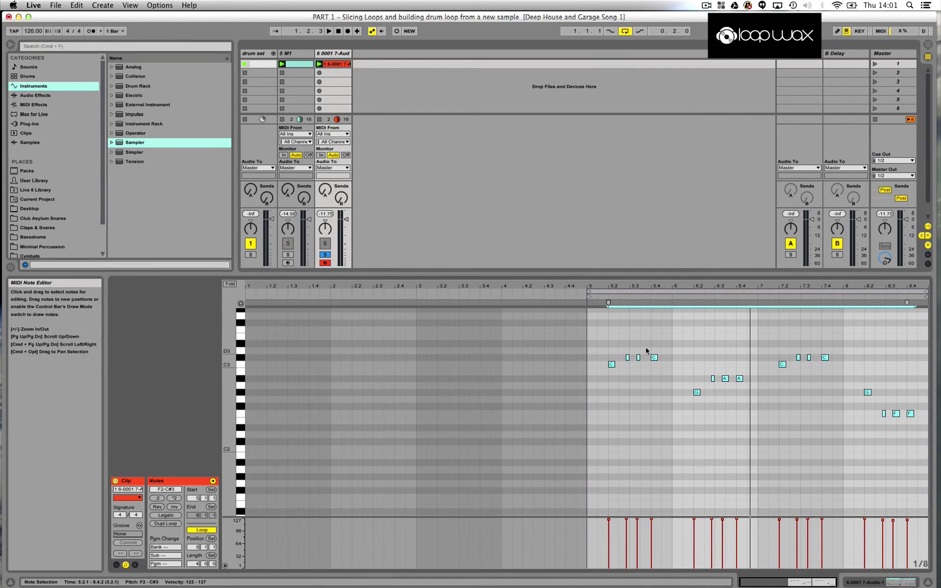
{"action": "left_click_drag", "start_coordinate": [632, 277], "coordinate": [650, 385]}
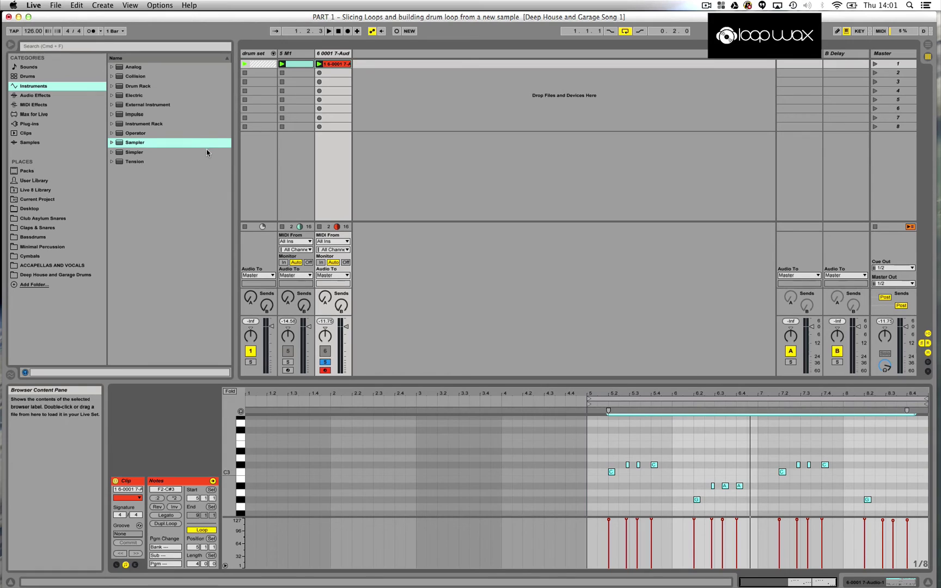
Add a Reverb audio effect to the Sampler track and set its Dry/Wet to 15 %.
{"action": "left_click", "coordinate": [53, 96]}
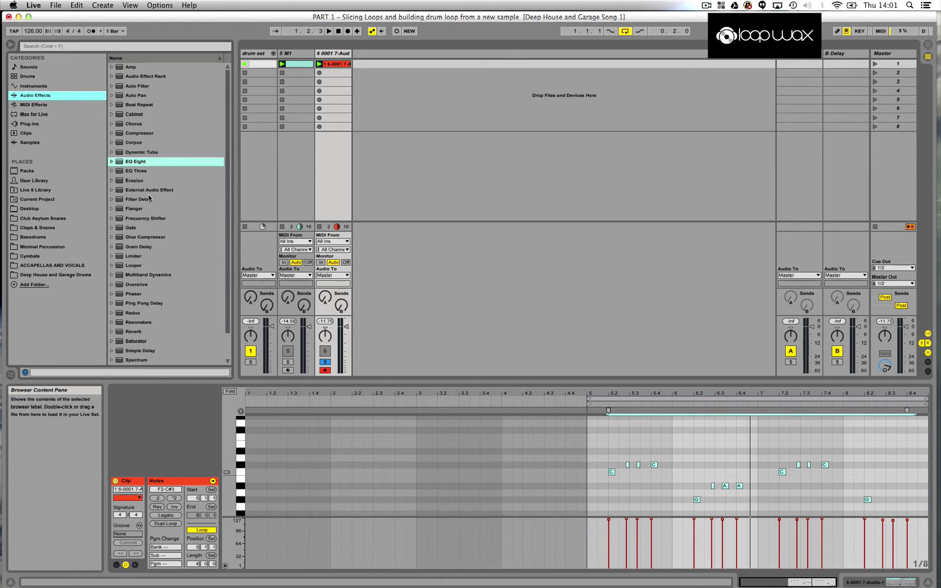
{"action": "scroll", "coordinate": [227, 185], "scroll_direction": "down", "scroll_amount": 3}
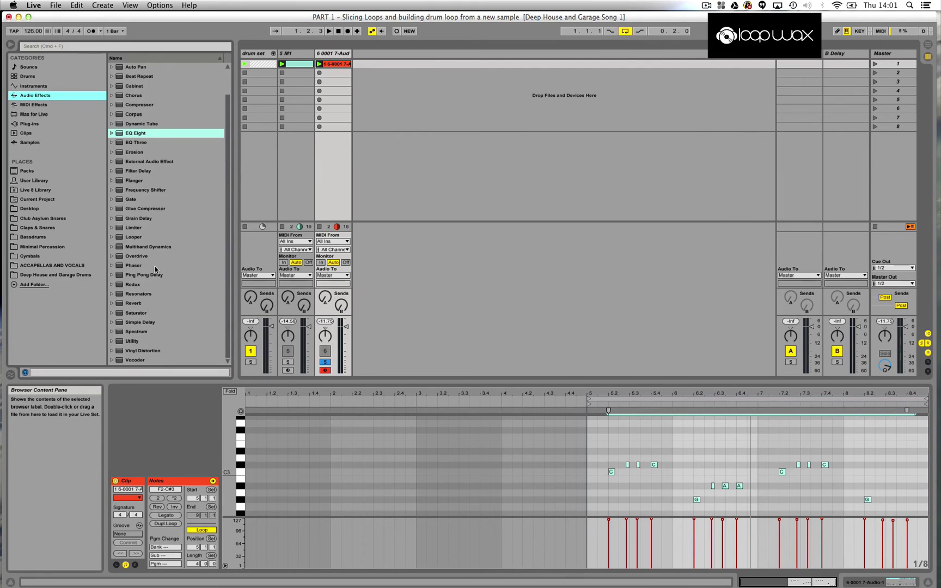
{"action": "left_click", "coordinate": [139, 304]}
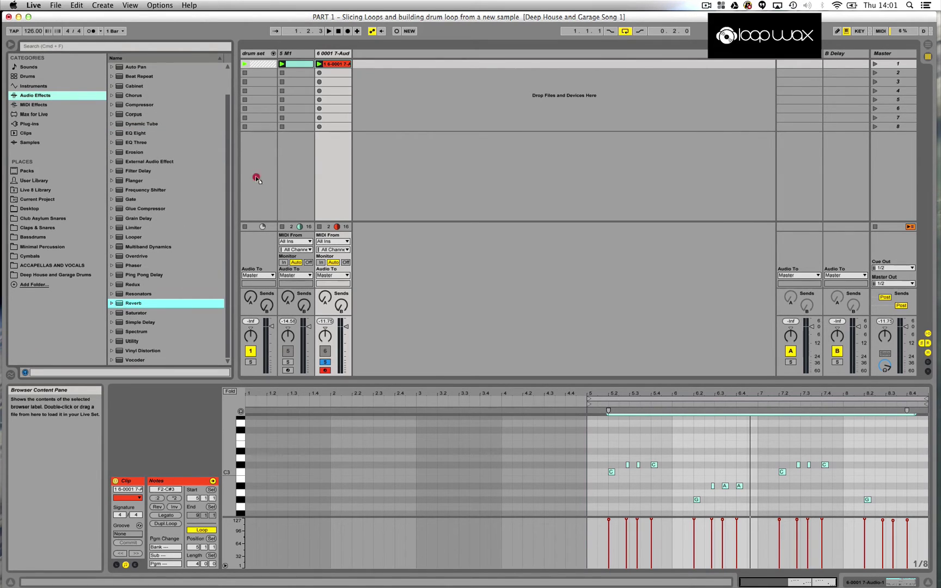
{"action": "left_click", "coordinate": [341, 108]}
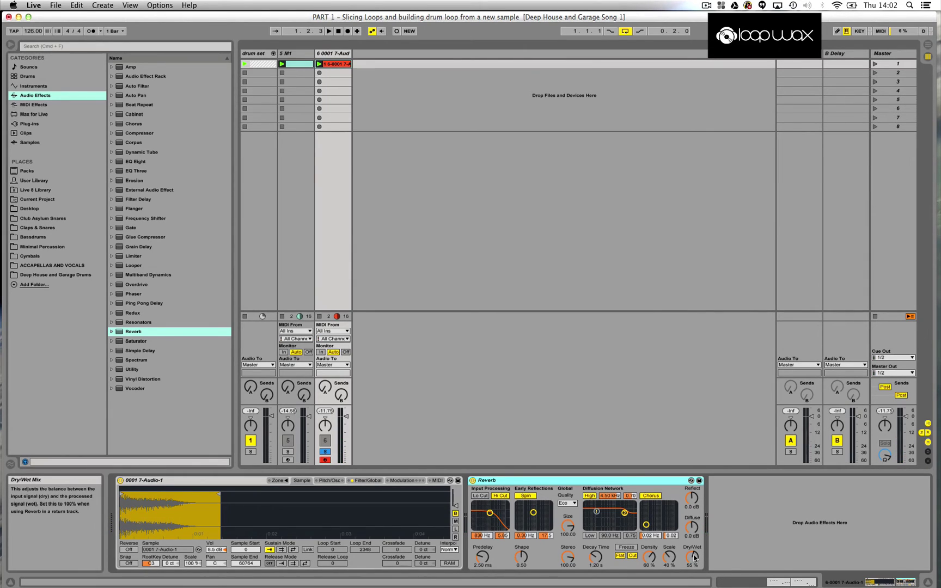
{"action": "left_click_drag", "start_coordinate": [695, 557], "coordinate": [692, 566]}
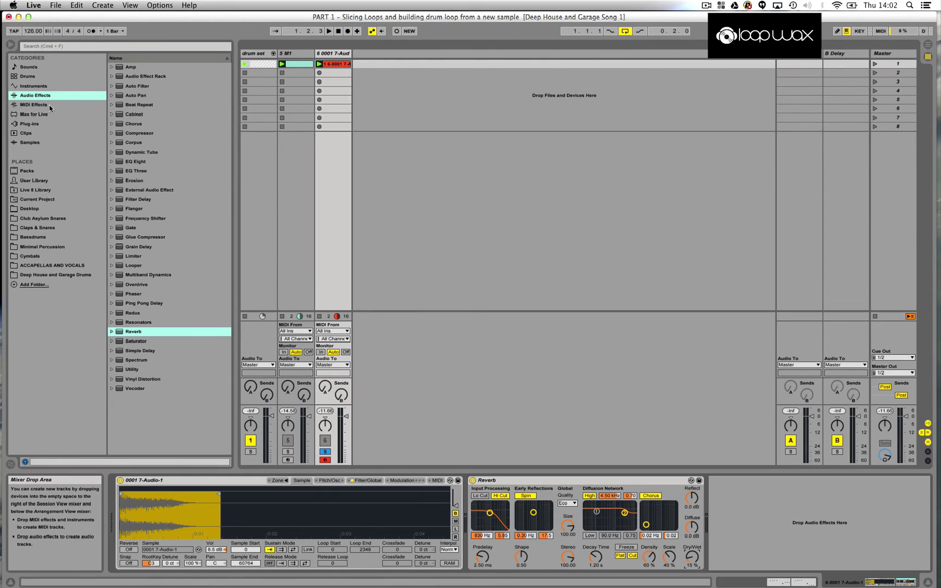
Add an Auto Pan audio effect after the Reverb on the Sampler track.
{"action": "left_click", "coordinate": [140, 97]}
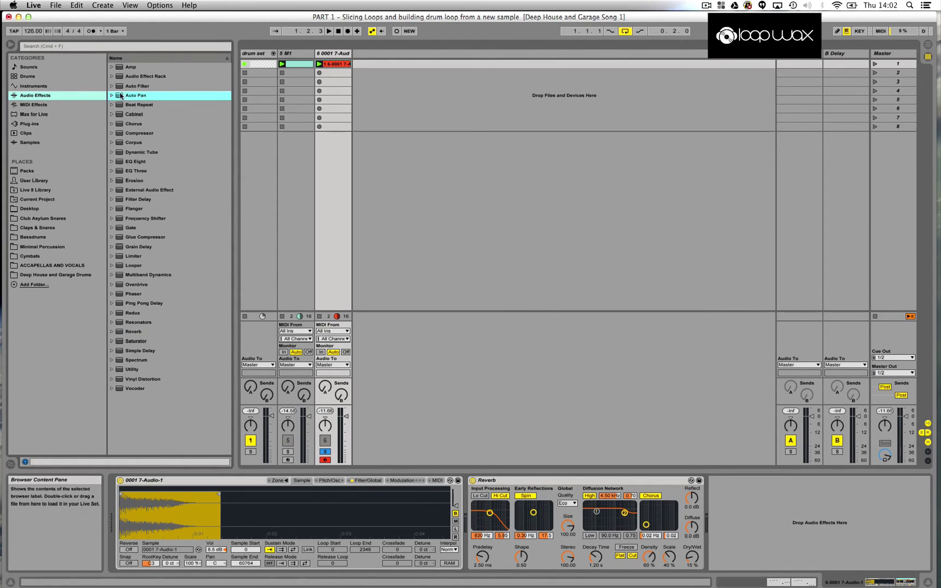
{"action": "left_click_drag", "start_coordinate": [120, 97], "coordinate": [731, 502]}
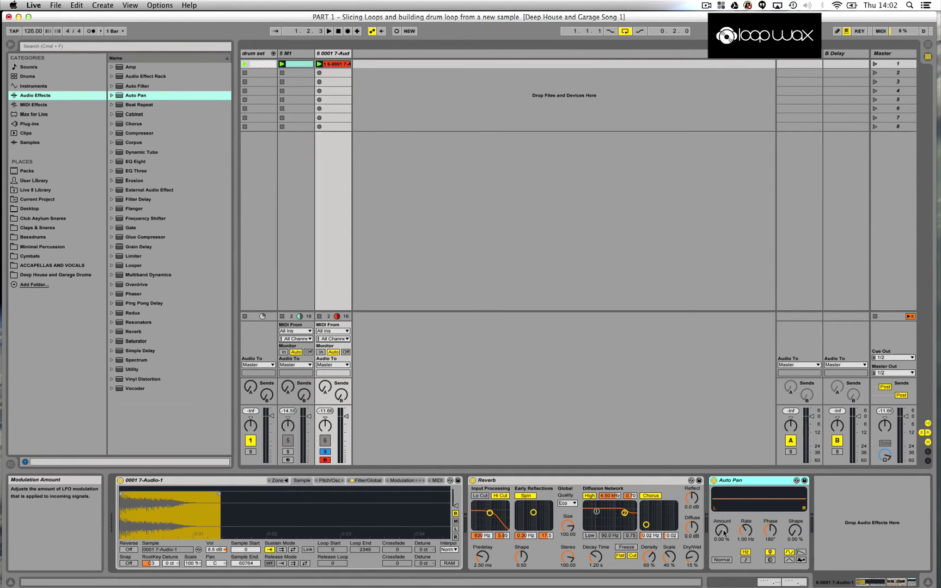
Set the Auto Pan's Amount to 42.1 % and its waveform Shape to 17.5 %.
{"action": "left_click_drag", "start_coordinate": [724, 532], "coordinate": [725, 502]}
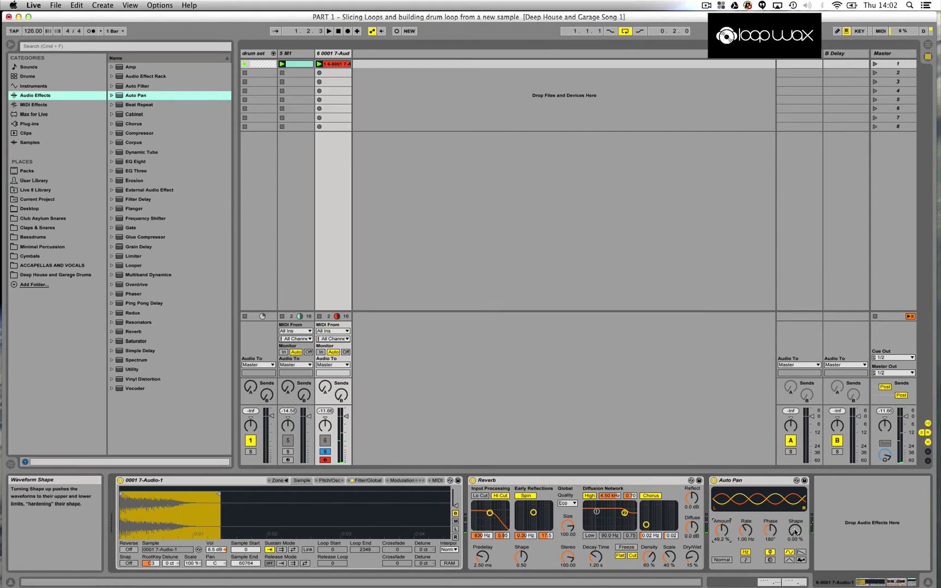
{"action": "mouse_move", "coordinate": [795, 530]}
{"action": "left_mouse_down"}
{"action": "mouse_move", "coordinate": [795, 503]}
{"action": "mouse_move", "coordinate": [795, 517]}
{"action": "left_mouse_up"}
{"action": "left_click_drag", "start_coordinate": [722, 529], "coordinate": [721, 536]}
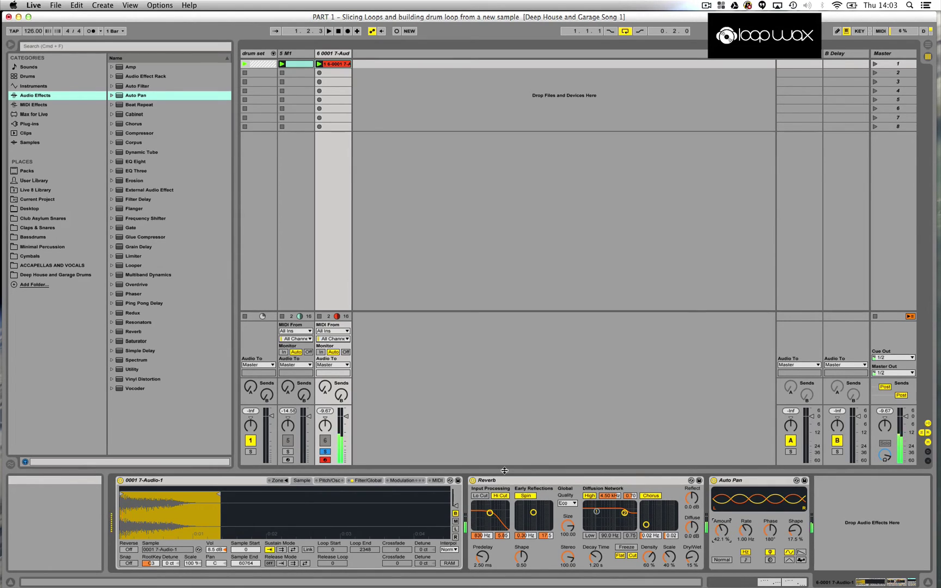
Unsolo the Sampler track, play all tracks together and balance the M1 track's volume at about -7.0 dB, soloing M1 briefly.
{"action": "left_click", "coordinate": [325, 452]}
{"action": "key", "text": "space"}
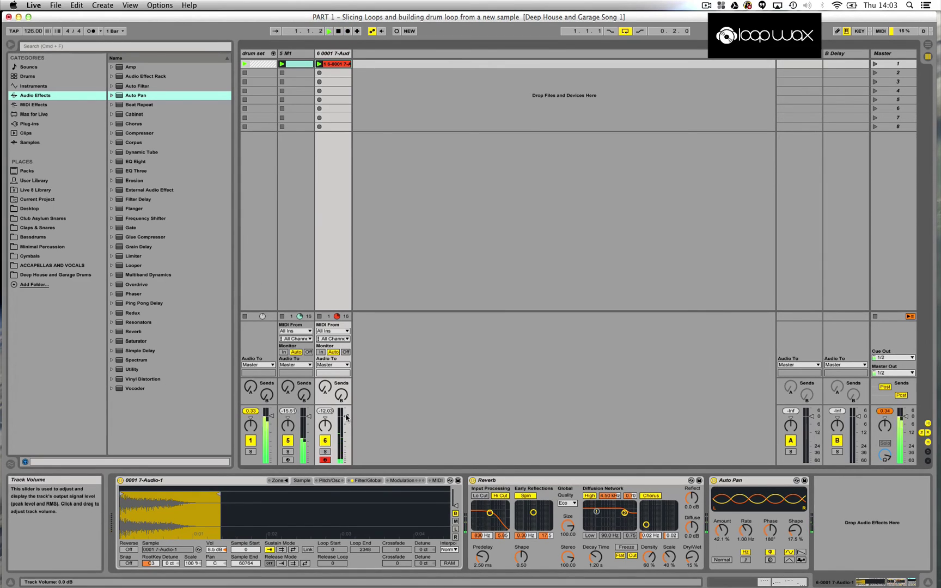
{"action": "left_click", "coordinate": [292, 451]}
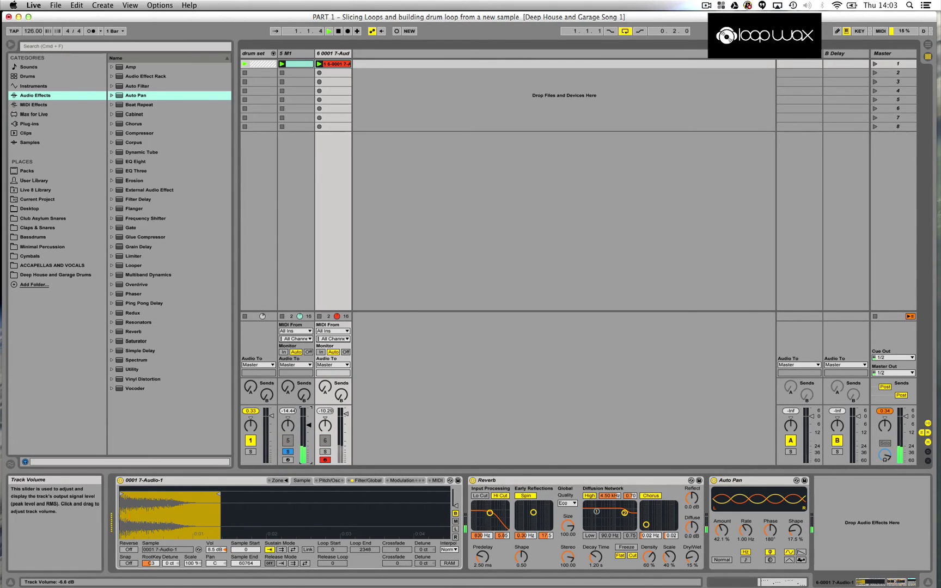
{"action": "left_click", "coordinate": [287, 452]}
{"action": "left_click_drag", "start_coordinate": [308, 430], "coordinate": [309, 425]}
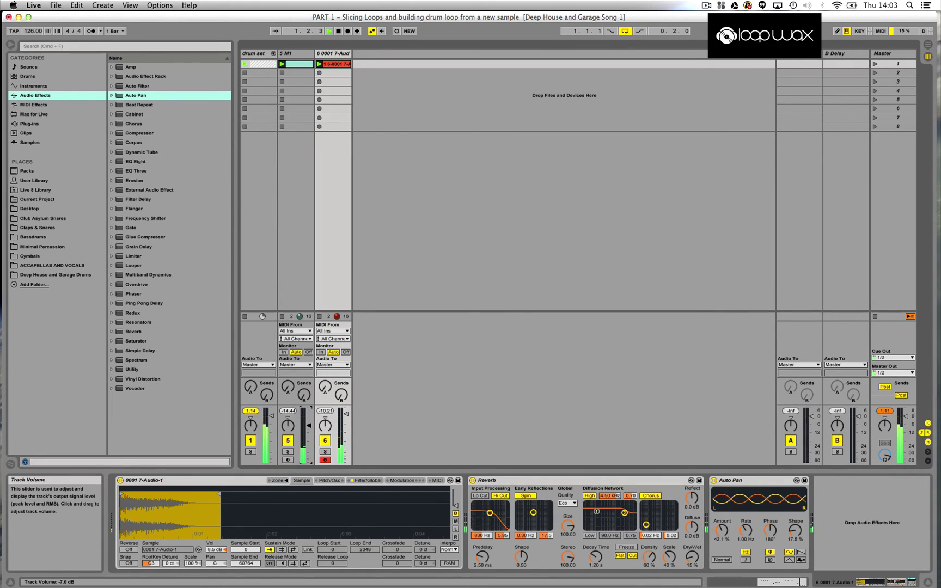
Deactivate the drum set track, set the M1 track's volume to -6.6 dB and deactivate M1 to hear the Sampler alone.
{"action": "left_click", "coordinate": [251, 440]}
{"action": "left_click_drag", "start_coordinate": [309, 429], "coordinate": [308, 427]}
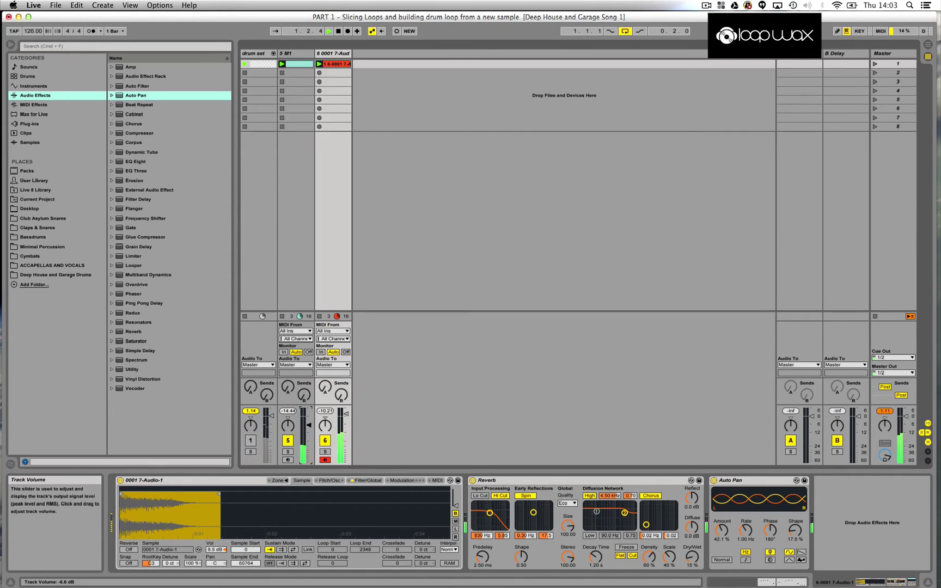
{"action": "left_click", "coordinate": [287, 442]}
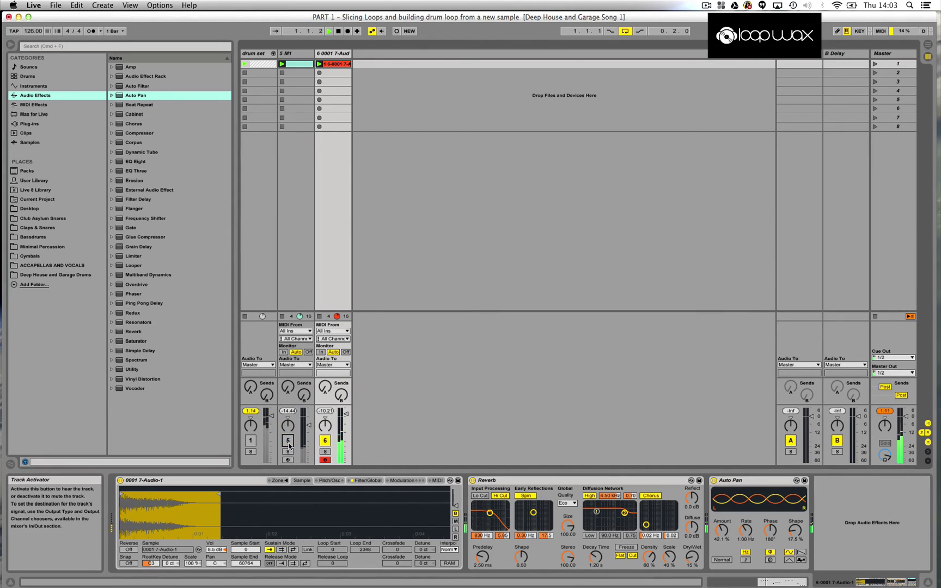
Add a Simple Delay audio effect after the Auto Pan on the Sampler track.
{"action": "left_click", "coordinate": [341, 55]}
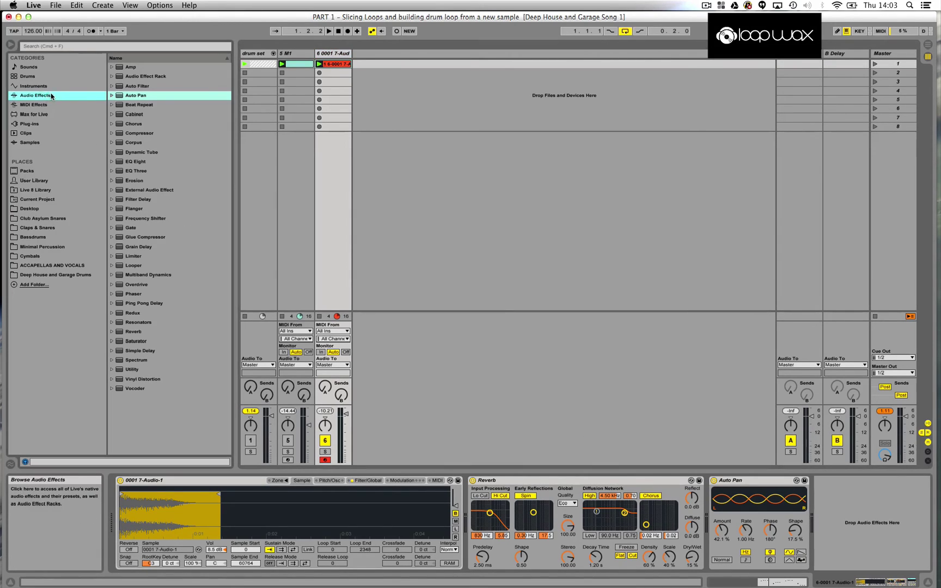
{"action": "left_click", "coordinate": [143, 351]}
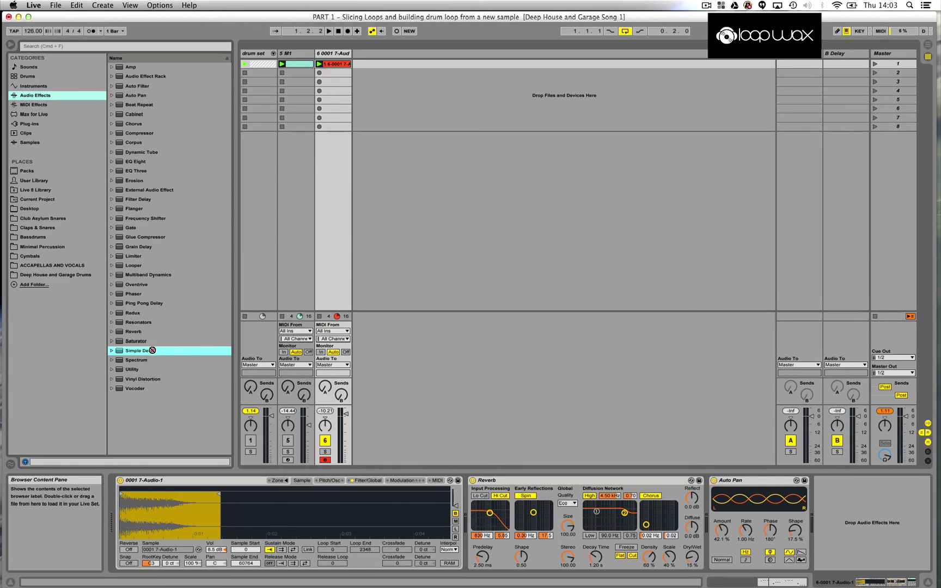
{"action": "left_click_drag", "start_coordinate": [152, 350], "coordinate": [835, 509]}
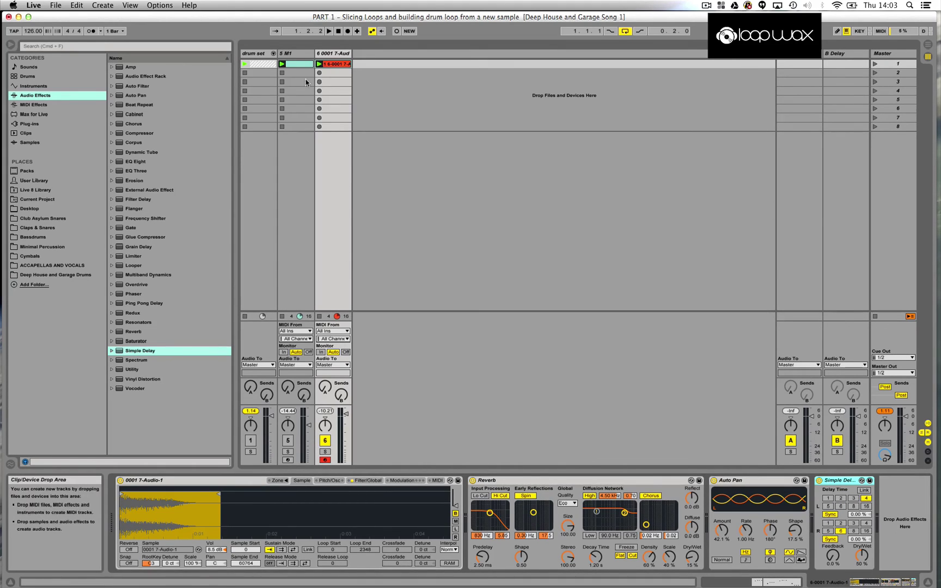
Audition the Sampler clip and set the Simple Delay to 2 sixteenths on both channels, 13 % Dry/Wet and 27 % Feedback.
{"action": "left_click", "coordinate": [320, 64]}
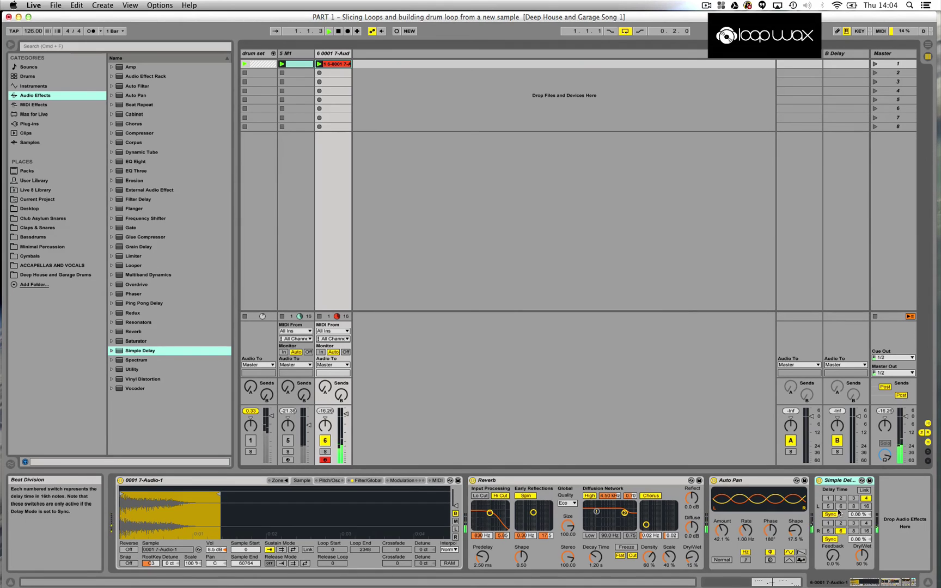
{"action": "key", "text": "space"}
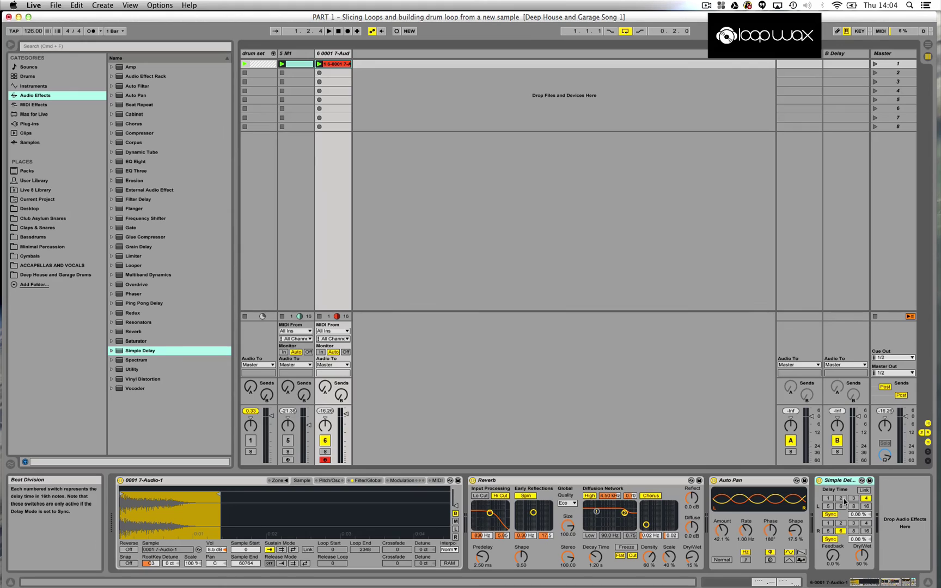
{"action": "left_click", "coordinate": [841, 498]}
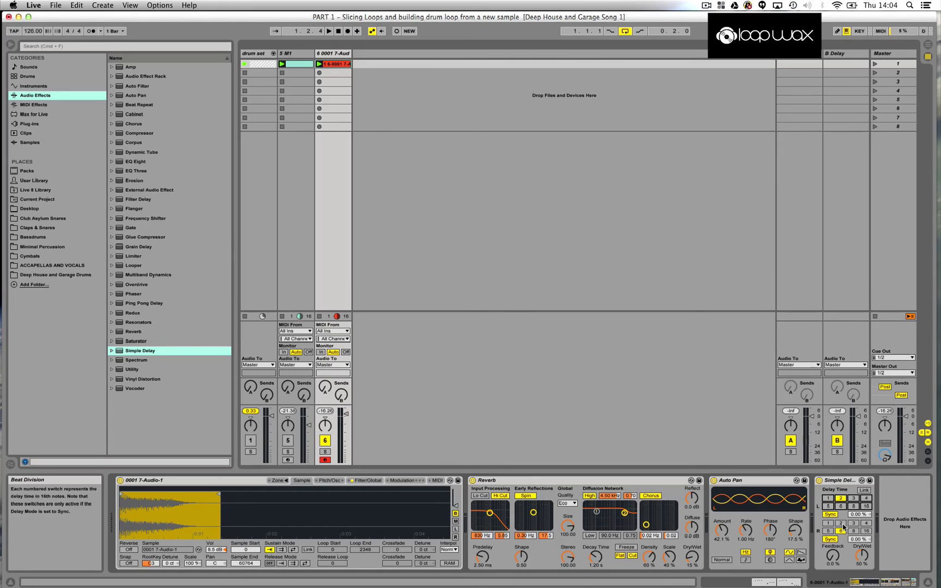
{"action": "left_click", "coordinate": [841, 523]}
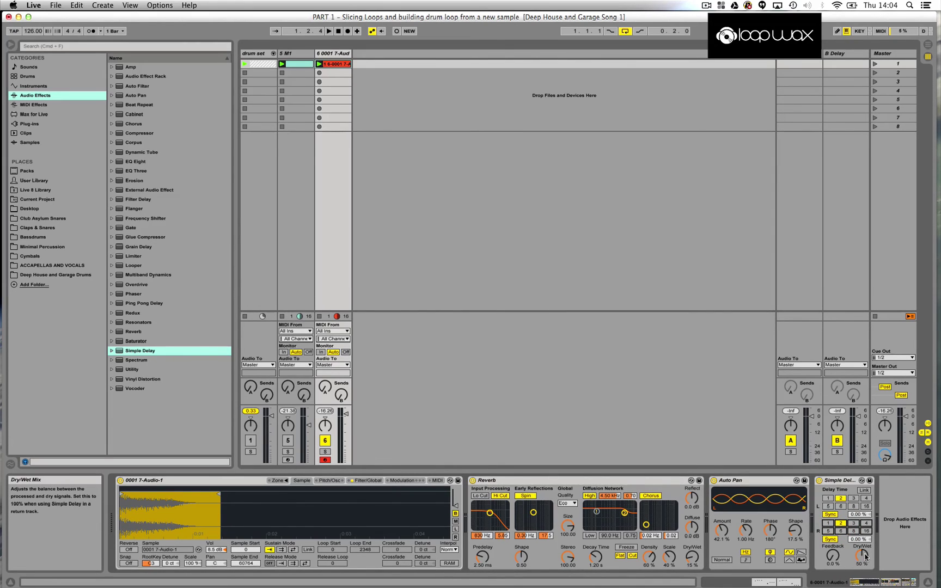
{"action": "left_click_drag", "start_coordinate": [865, 556], "coordinate": [865, 557]}
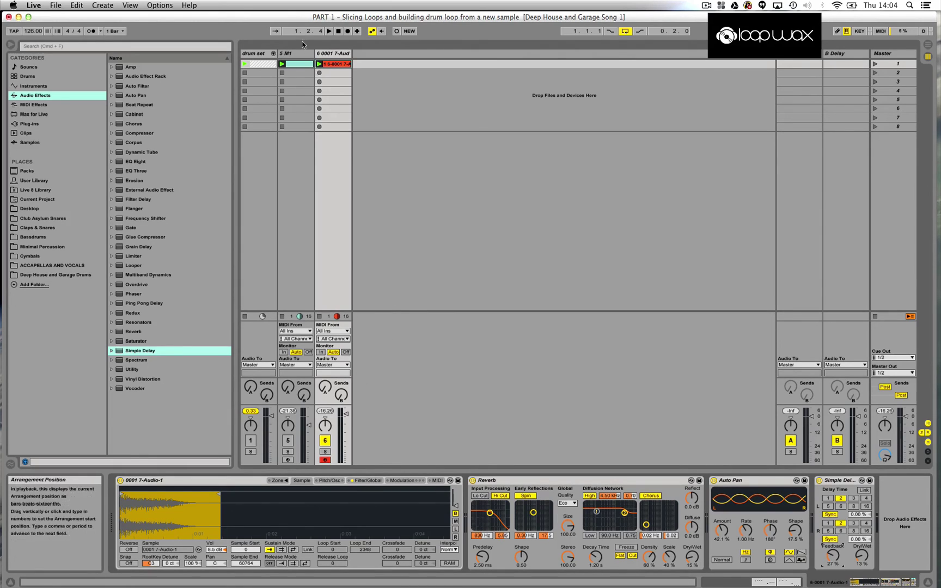
Play the Sampler clip and refine the Simple Delay to 26 % Dry/Wet and 16 % Feedback, ending with playback stopped.
{"action": "left_click", "coordinate": [320, 65]}
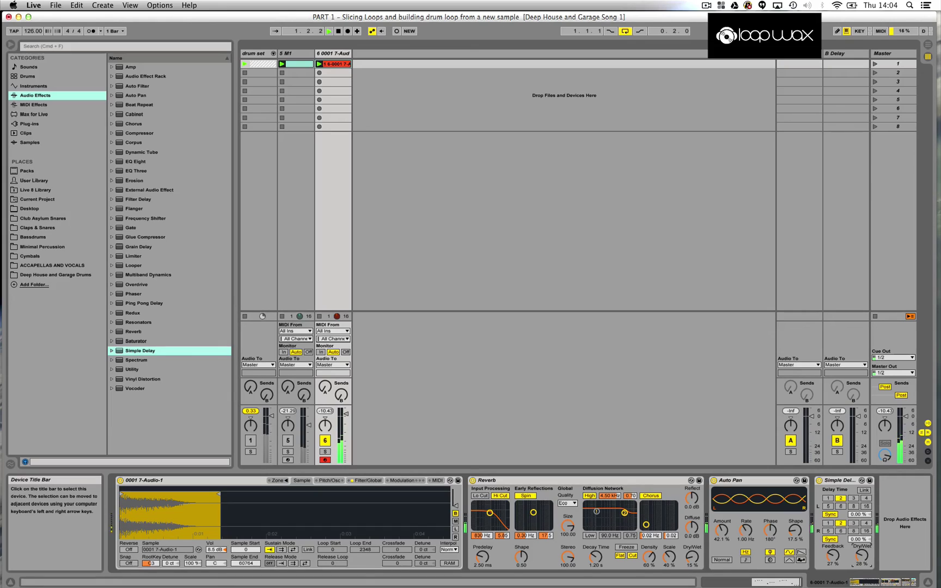
{"action": "scroll", "coordinate": [832, 555], "scroll_direction": "down", "scroll_amount": 7}
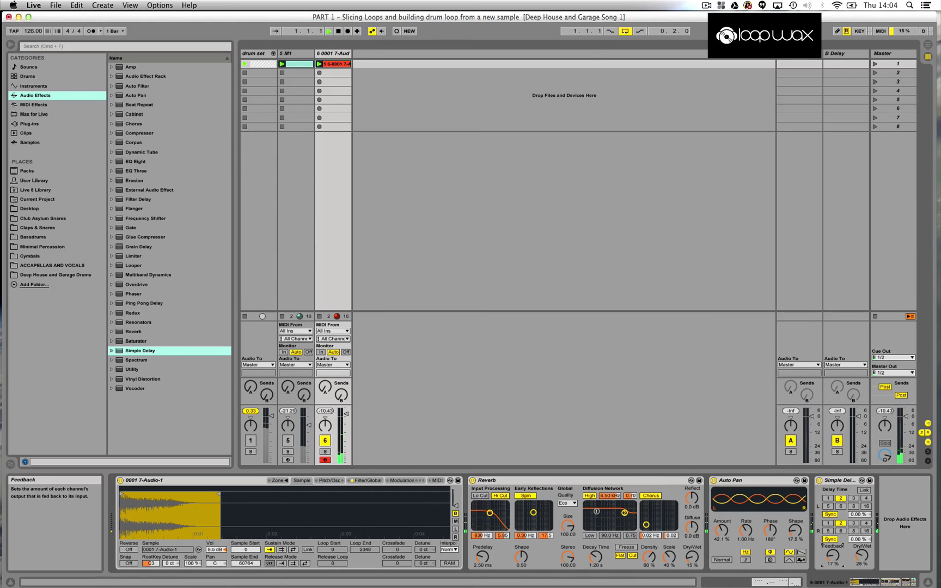
{"action": "scroll", "coordinate": [833, 555], "scroll_direction": "down", "scroll_amount": 1}
{"action": "left_click", "coordinate": [339, 31]}
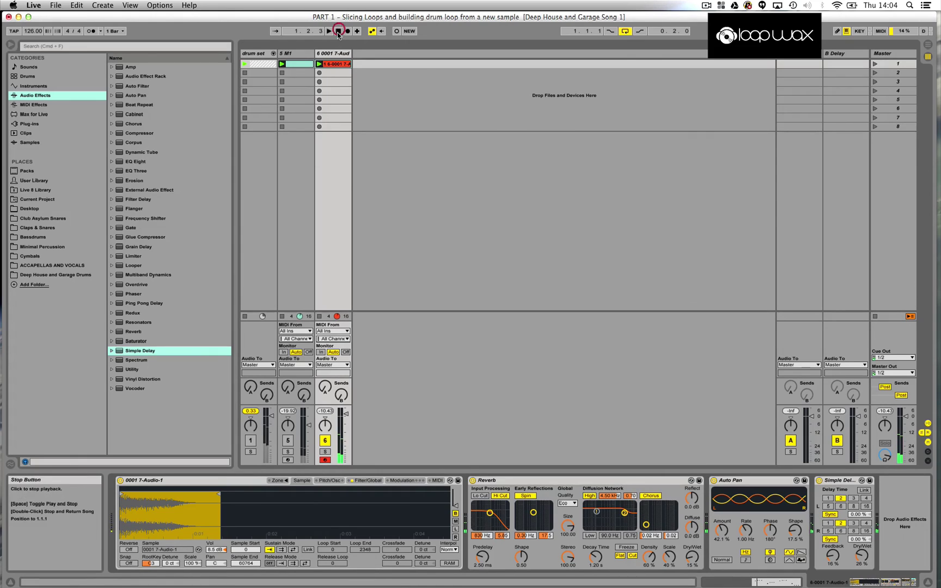
Reactivate the drum set and M1 tracks and play the full mix while setting the Sampler track's volume to about 1 dB.
{"action": "left_click", "coordinate": [250, 441]}
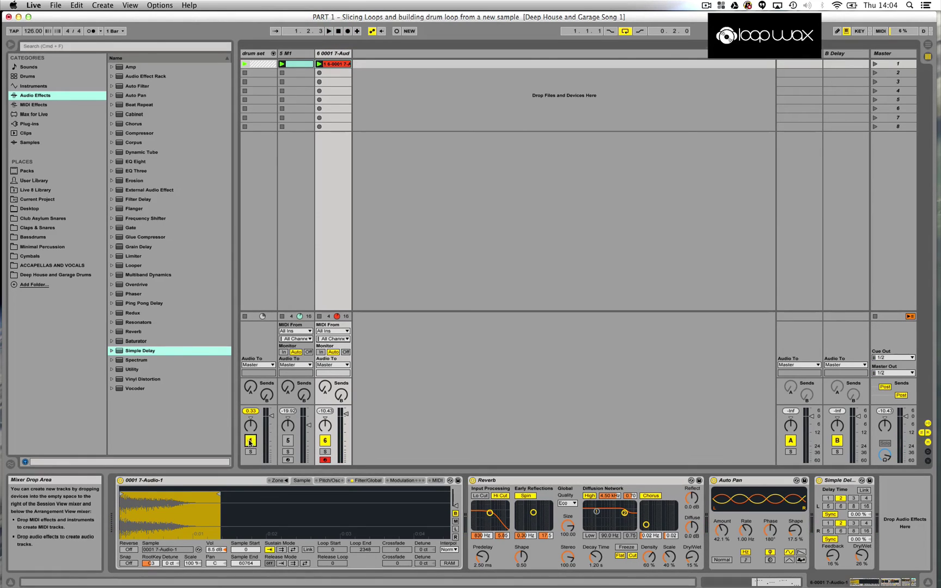
{"action": "left_click", "coordinate": [290, 442]}
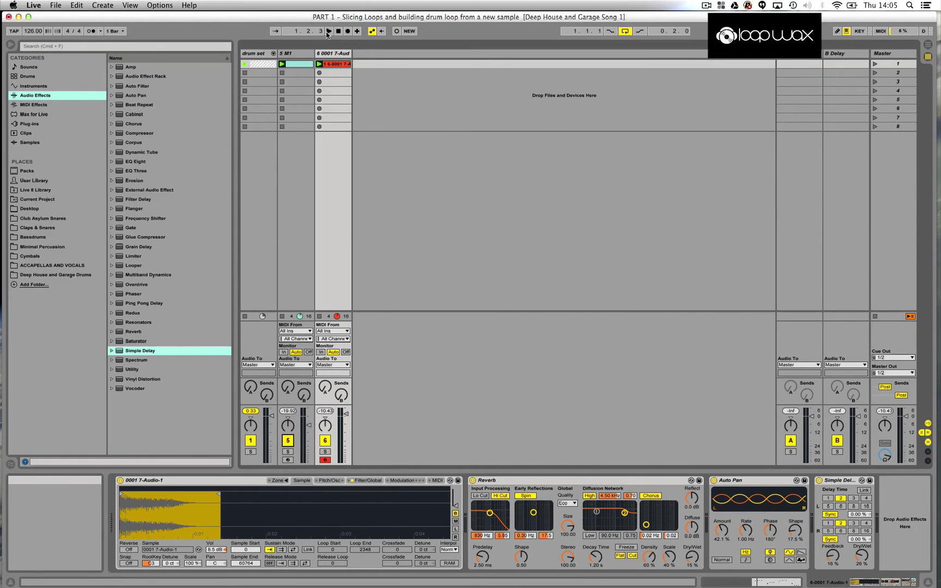
{"action": "left_click", "coordinate": [328, 31]}
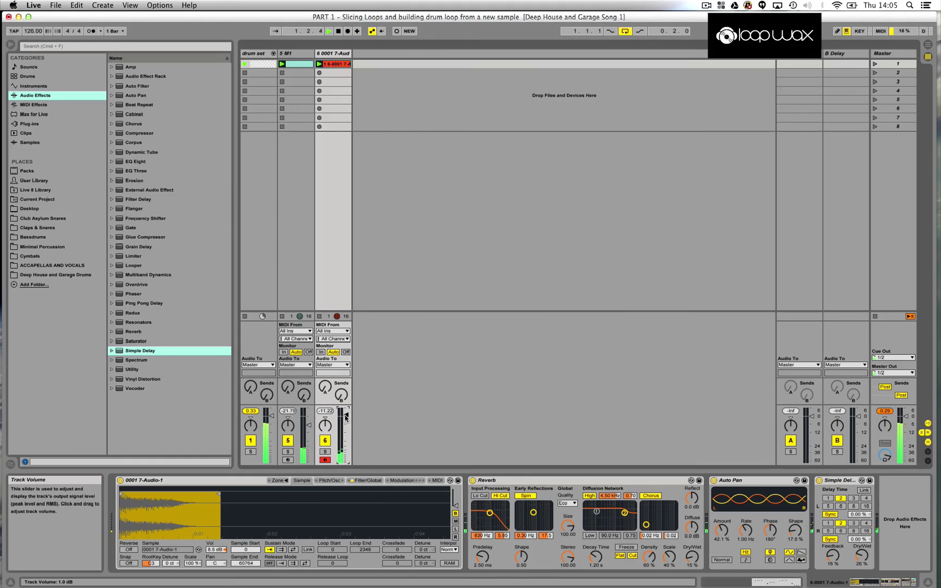
{"action": "key", "text": "space"}
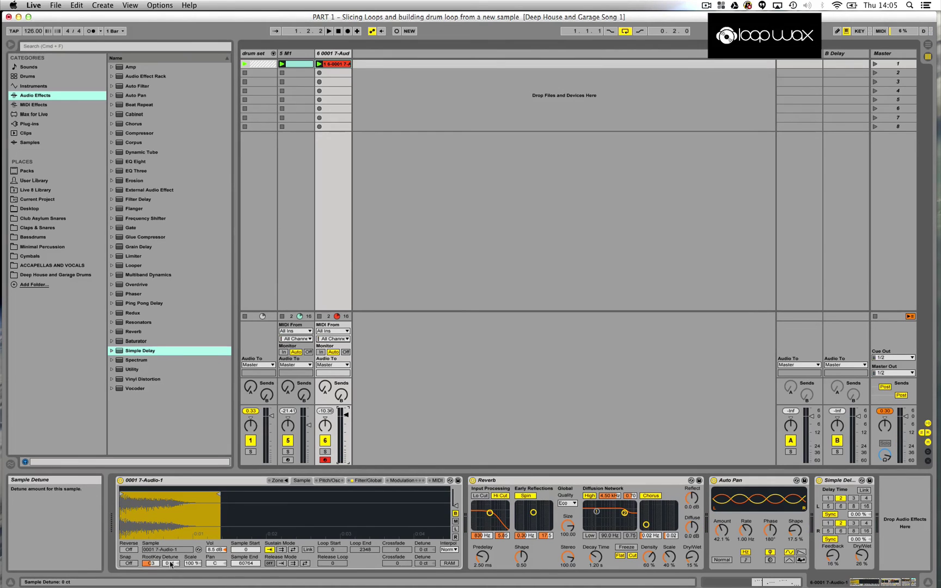
Try the Sampler's sample with Reverse on, set the sample volume to 9.8 dB and switch Reverse off again.
{"action": "left_click", "coordinate": [130, 550]}
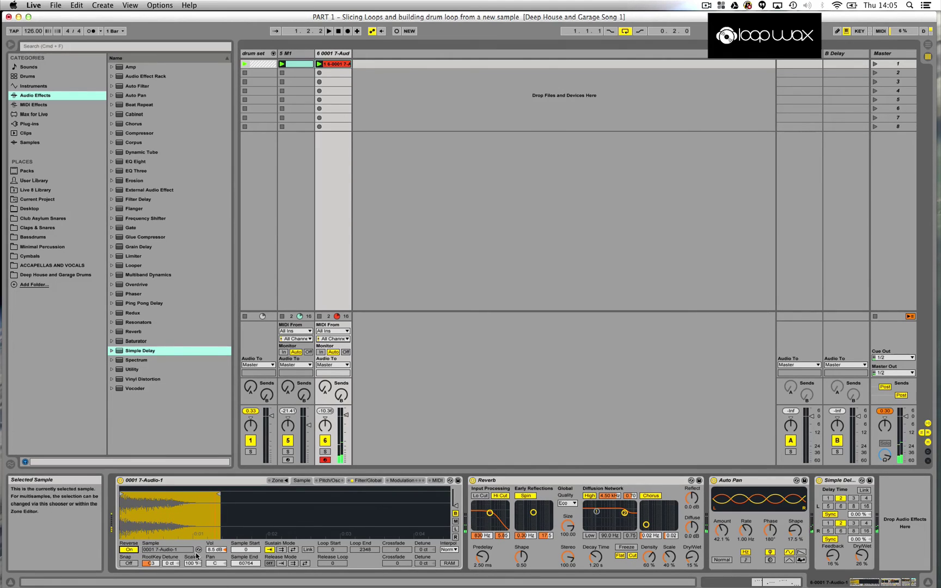
{"action": "mouse_move", "coordinate": [214, 551]}
{"action": "left_mouse_down"}
{"action": "mouse_move", "coordinate": [214, 533]}
{"action": "mouse_move", "coordinate": [214, 551]}
{"action": "left_mouse_up"}
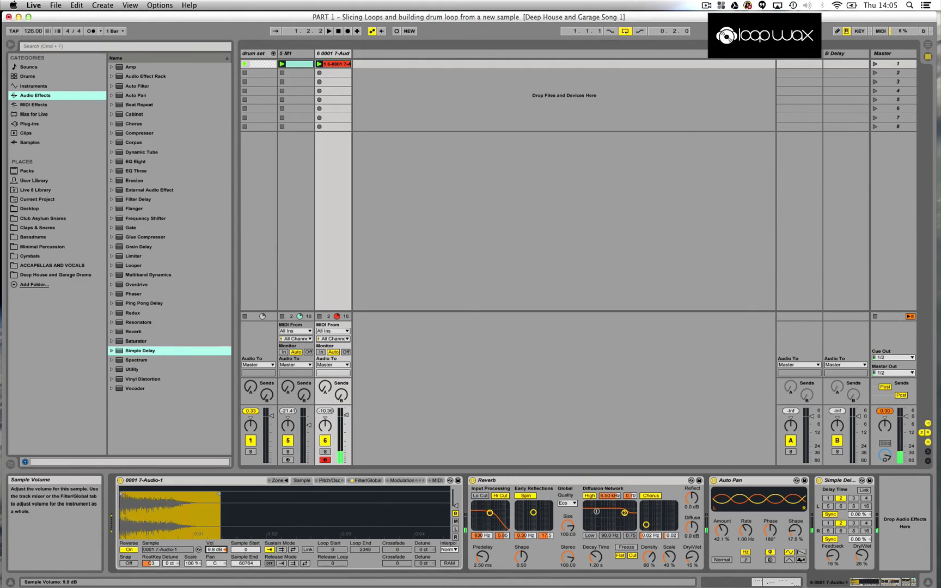
{"action": "left_click", "coordinate": [129, 550]}
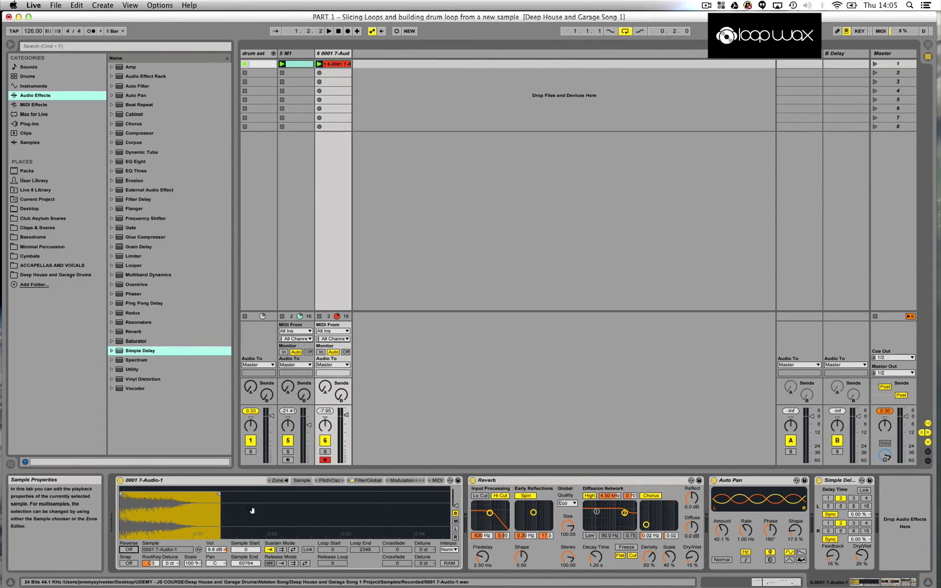